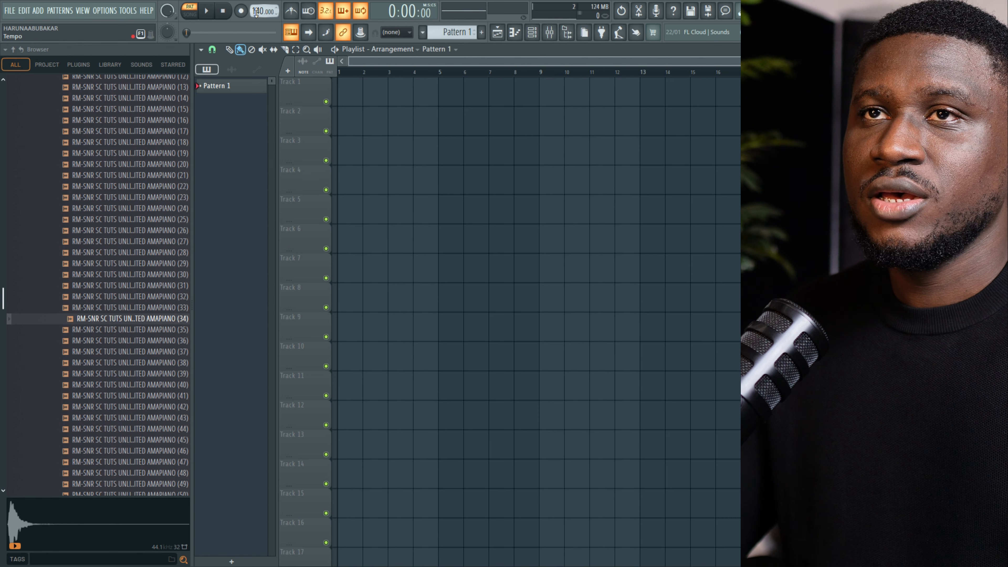
- Set the project tempo to 105 BPM
right_click(258, 11)
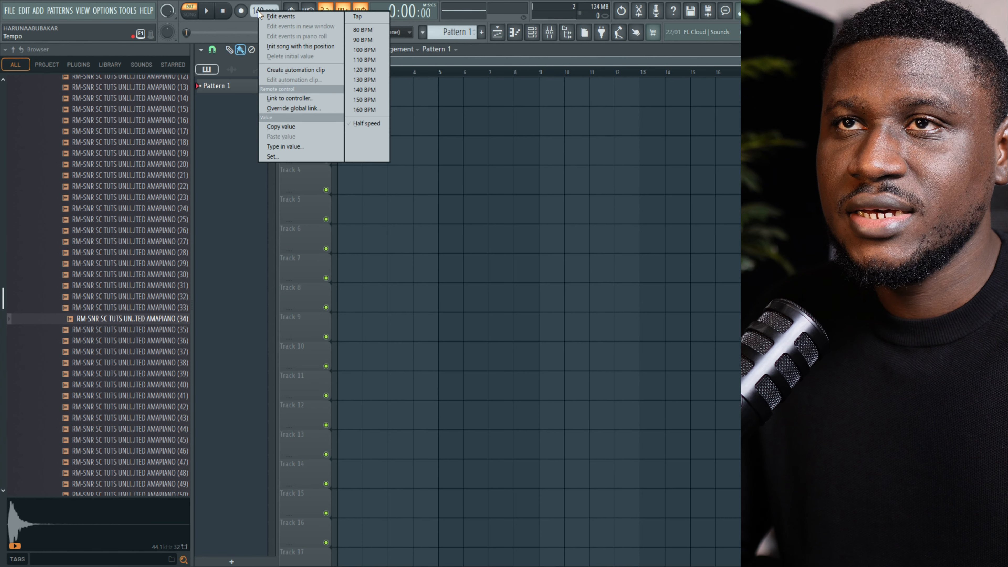
click(258, 10)
right_click(263, 11)
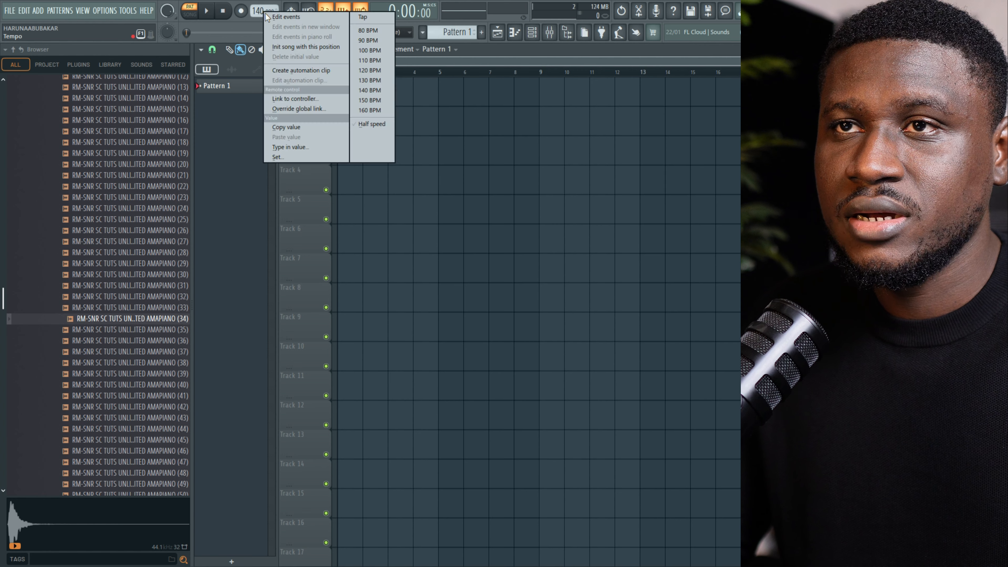
click(285, 149)
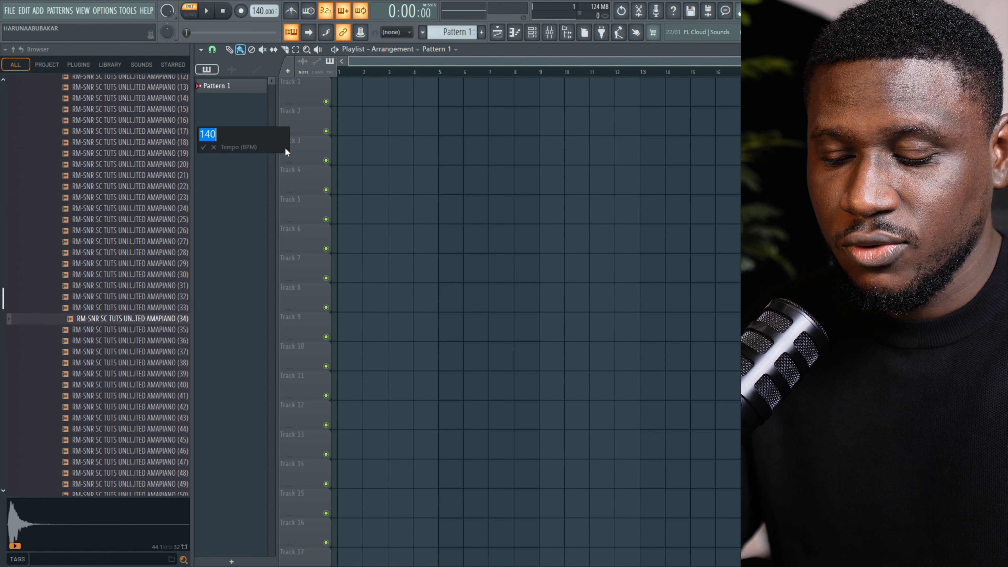
text(105)
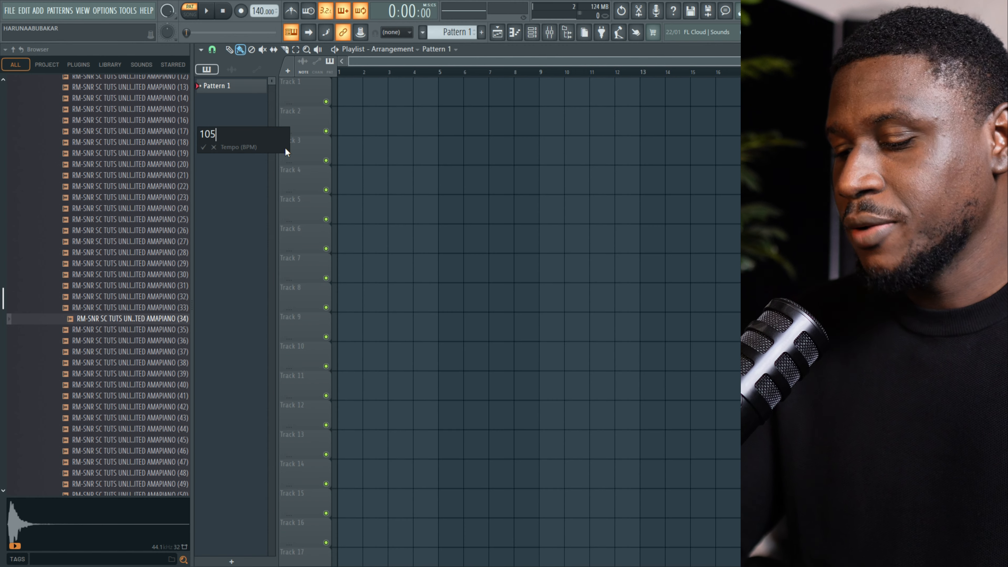
key(Return)
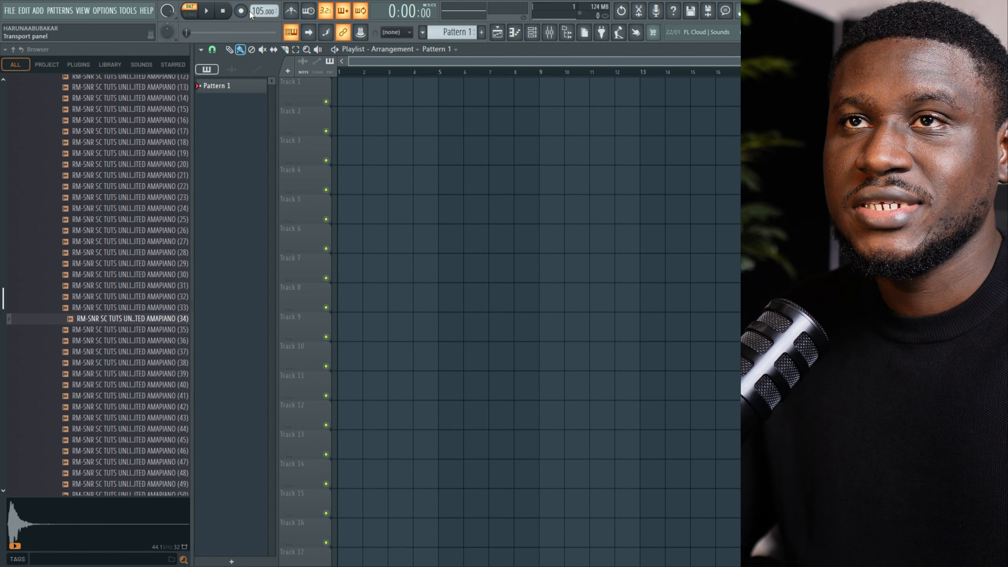
drag(258, 11, 258, 14)
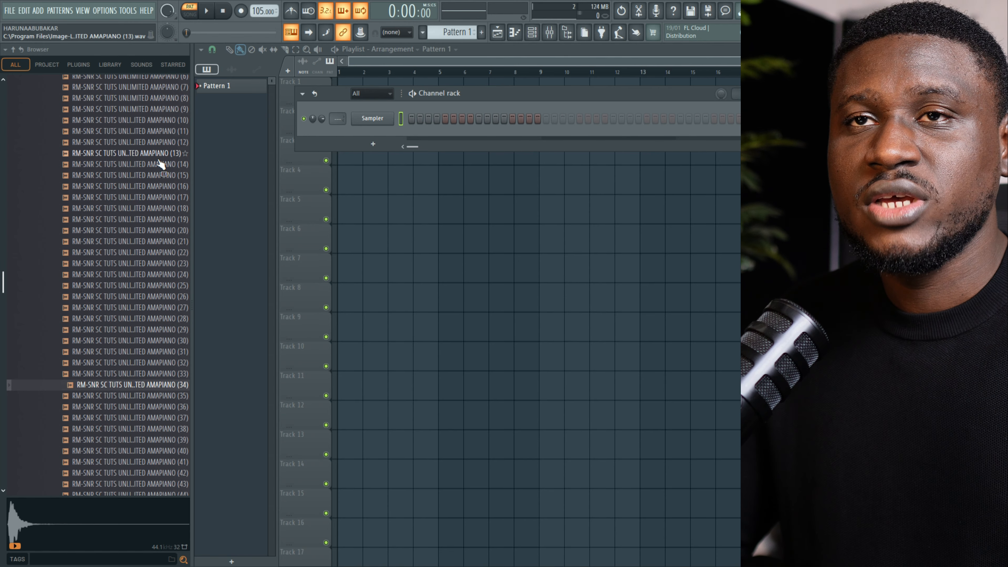
- Audition snare one-shots up to sample (13) in the Snare folder of the SC TUTS UNLIMITED AMAPIANO KIT
scroll(161, 164, up, 4)
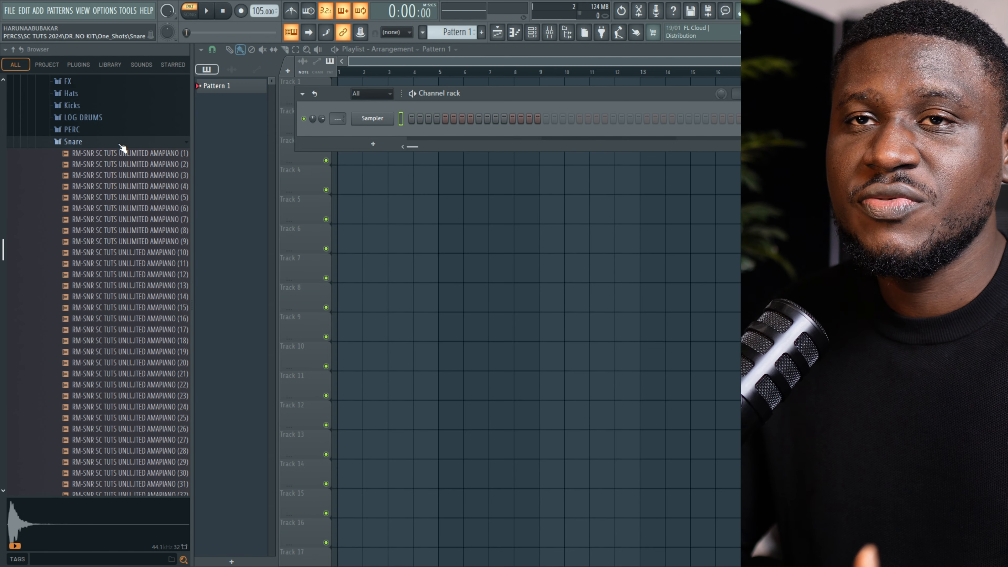
scroll(119, 158, up, 5)
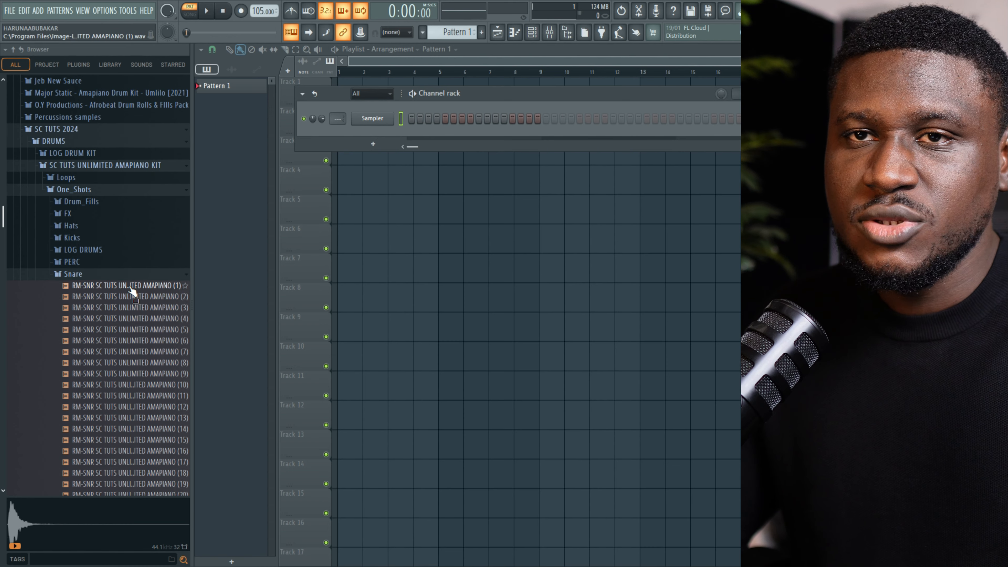
scroll(132, 292, down, 4)
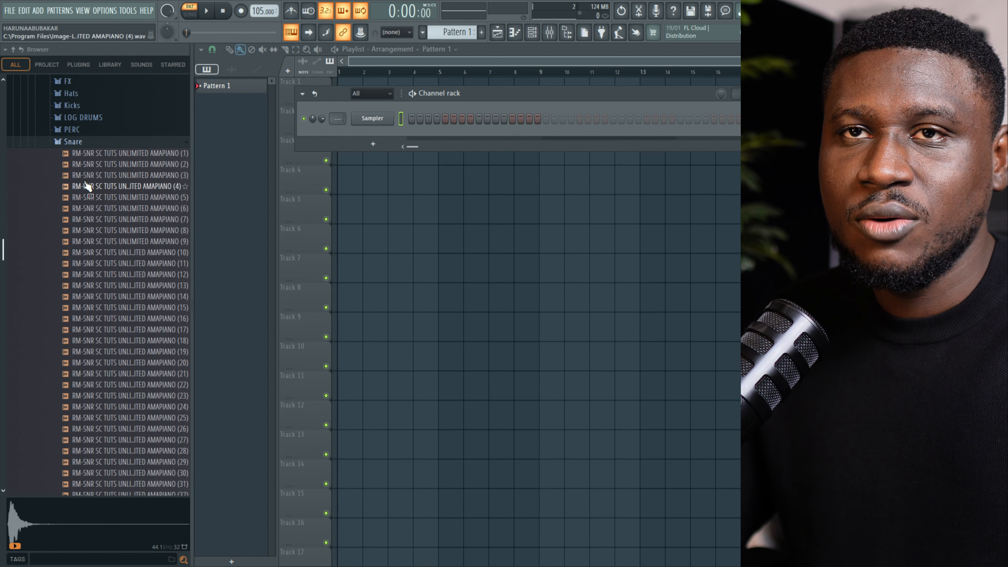
click(111, 158)
click(111, 166)
click(114, 198)
click(117, 221)
click(118, 242)
click(122, 263)
click(121, 286)
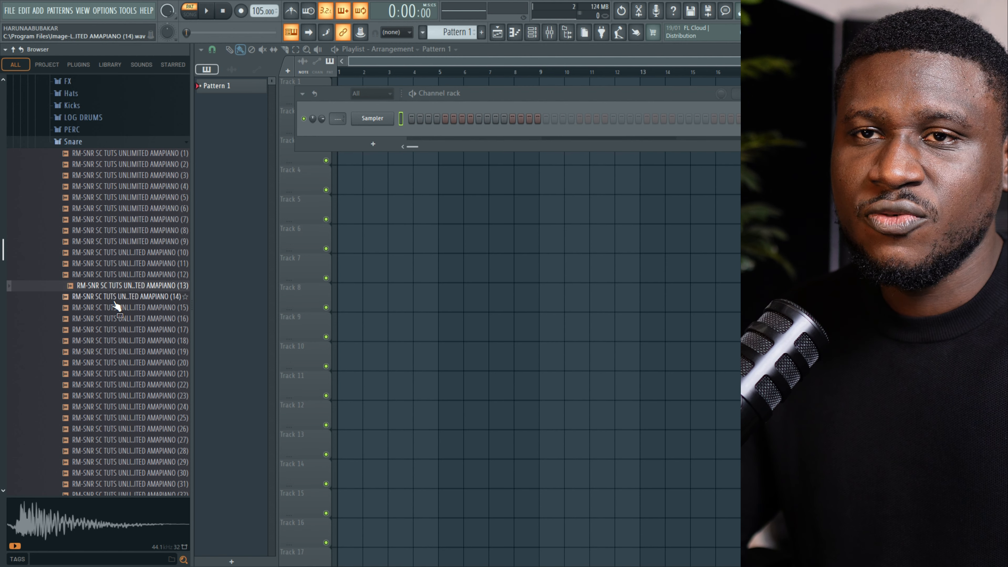
- Audition more snares further down the folder and load RM-SNR SC TUTS UNLIMITED AMAPIANO (49) as a new channel in the Channel rack
scroll(117, 302, down, 4)
click(117, 275)
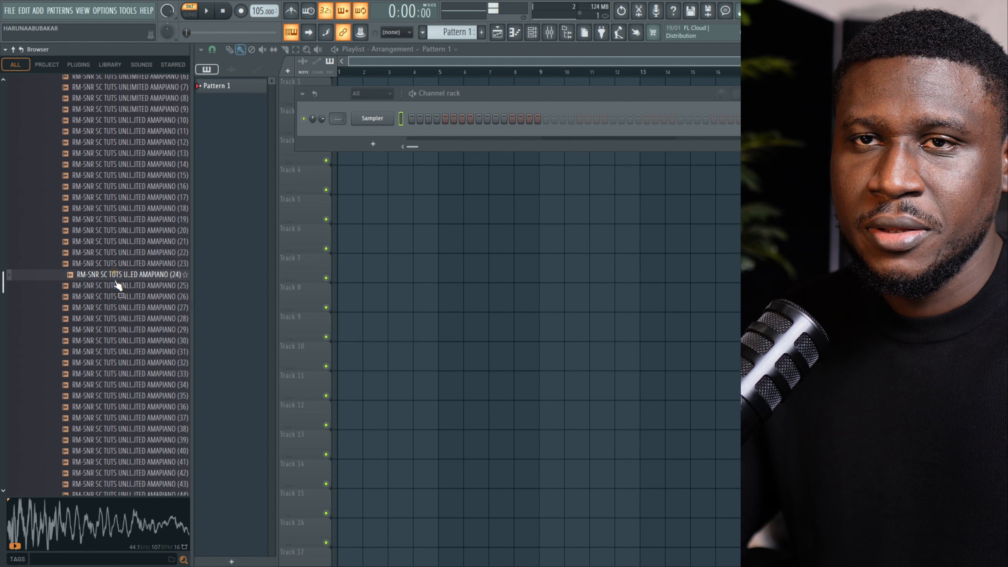
click(119, 296)
click(126, 319)
scroll(144, 288, down, 8)
click(141, 286)
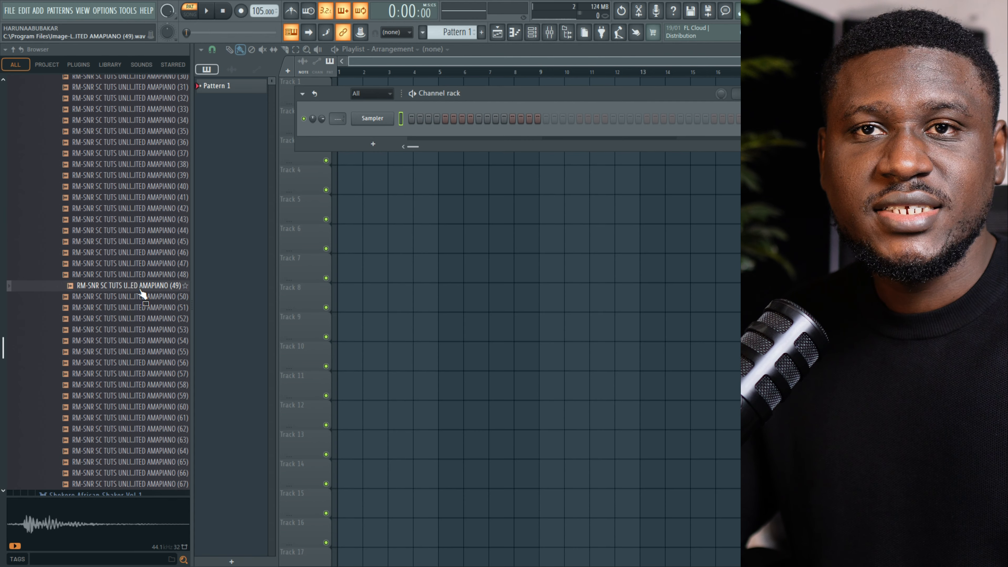
drag(142, 294, 380, 136)
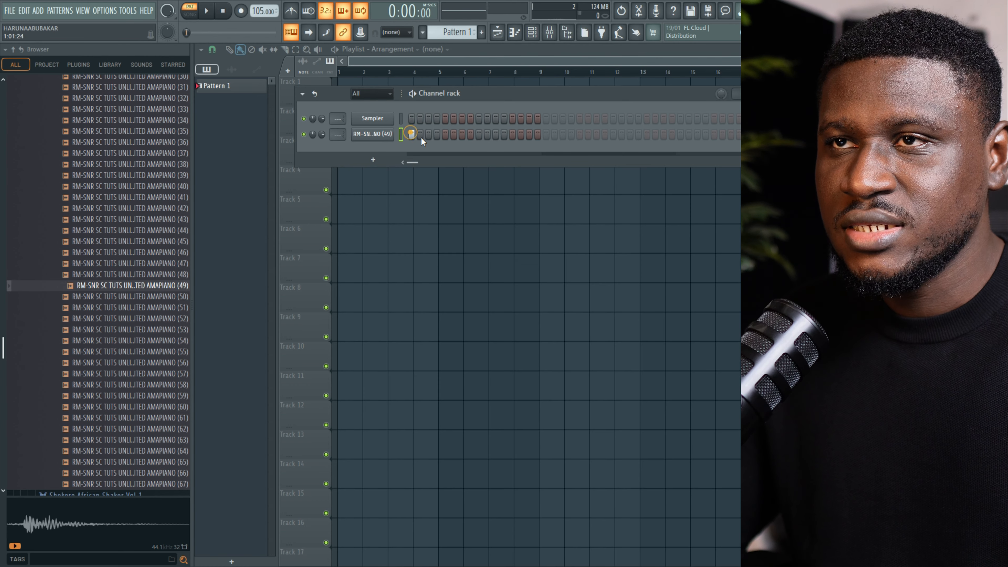
- Program the snare (49) channel with hits on steps 1, 4, 7, 9, 12 and 15, and reposition the Channel rack over the Playlist
click(436, 134)
click(462, 134)
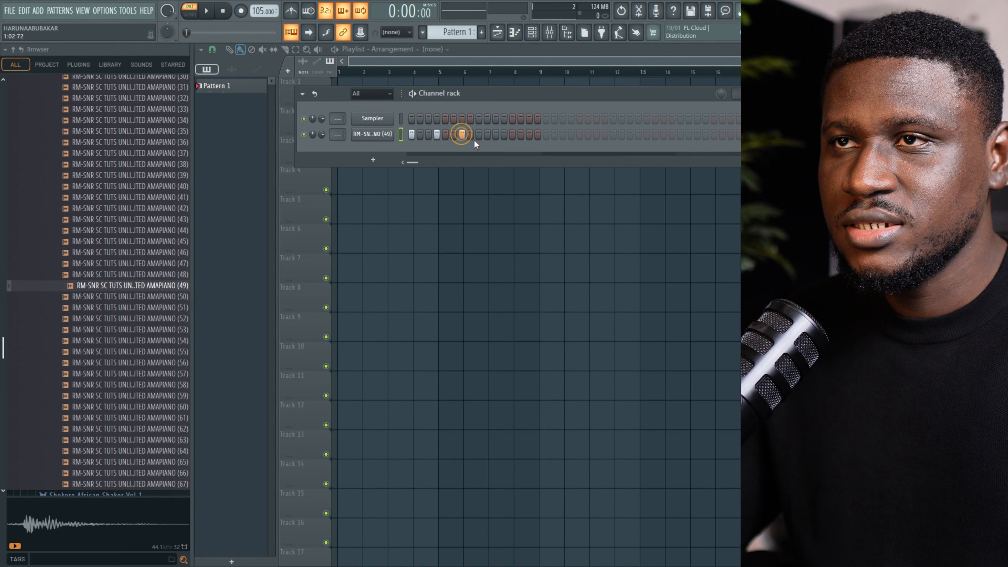
click(478, 134)
click(504, 134)
click(529, 134)
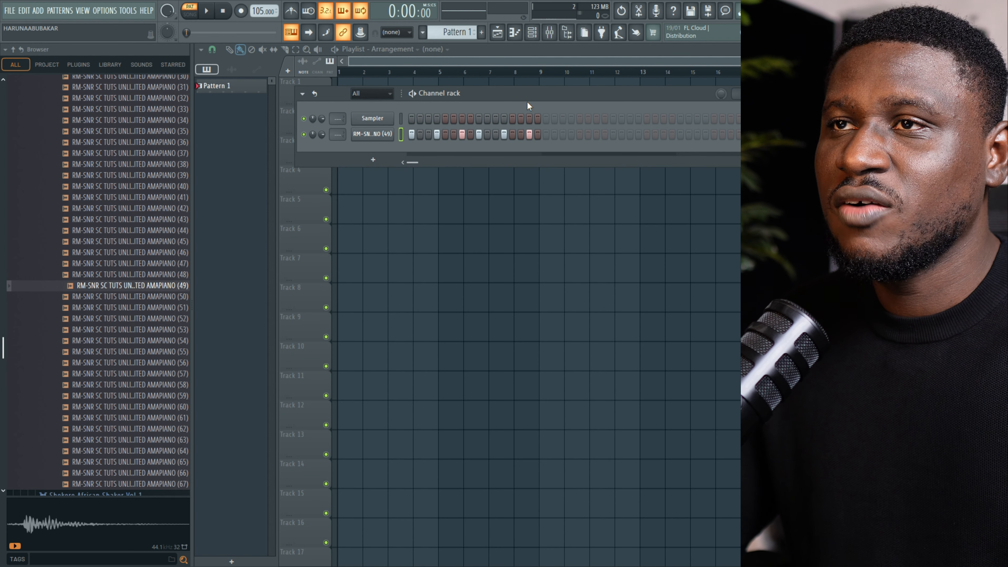
drag(547, 96, 608, 152)
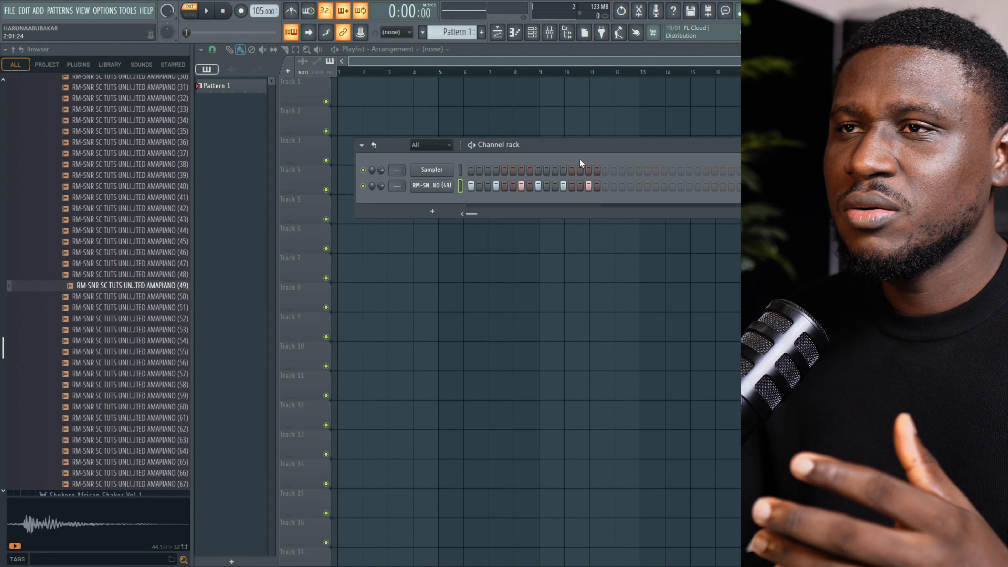
- Play back the snare pattern to check its rhythm
click(522, 189)
key(space)
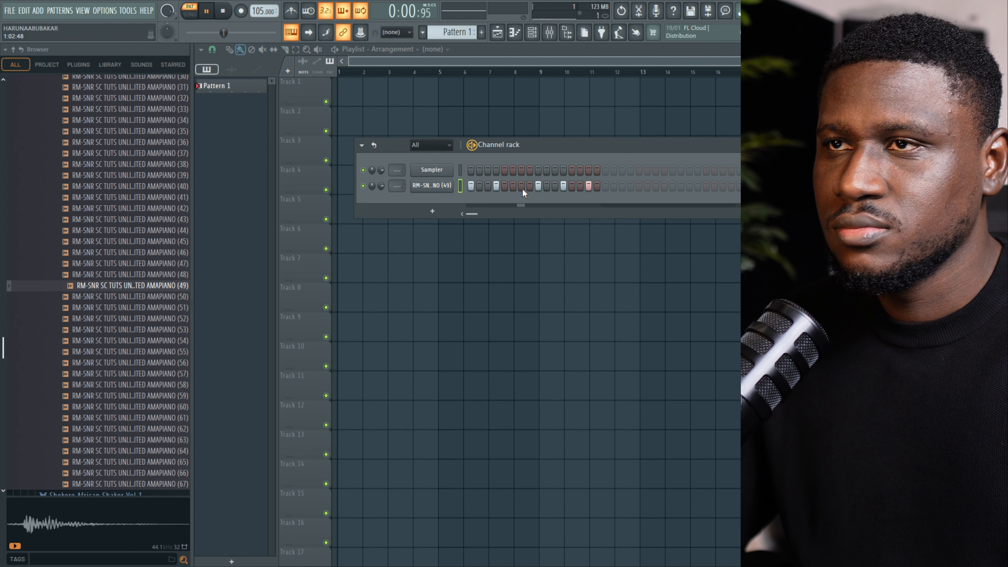
key(space)
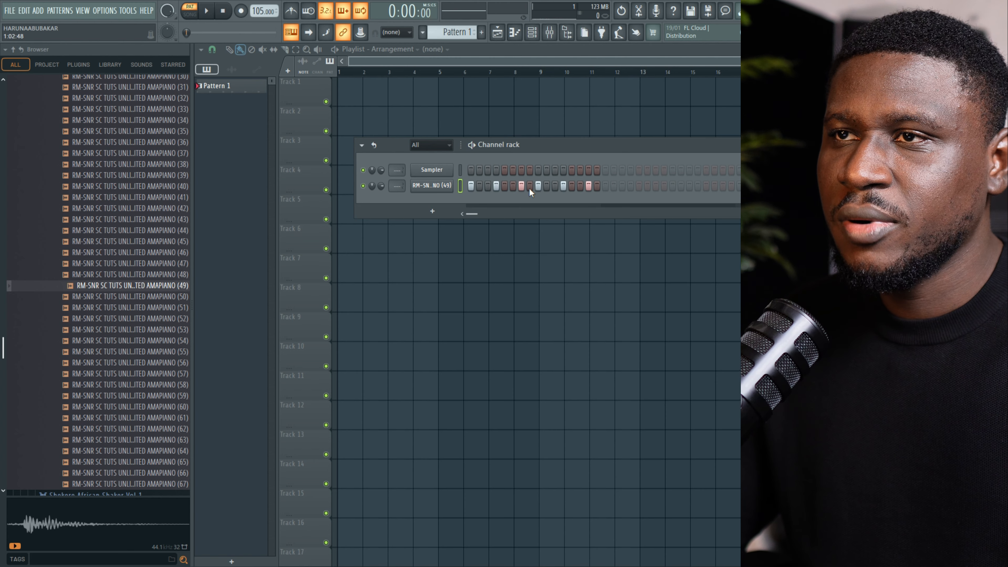
- During playback, shift the snare hits on steps 9 and 12 to steps 10 and 13
key(space)
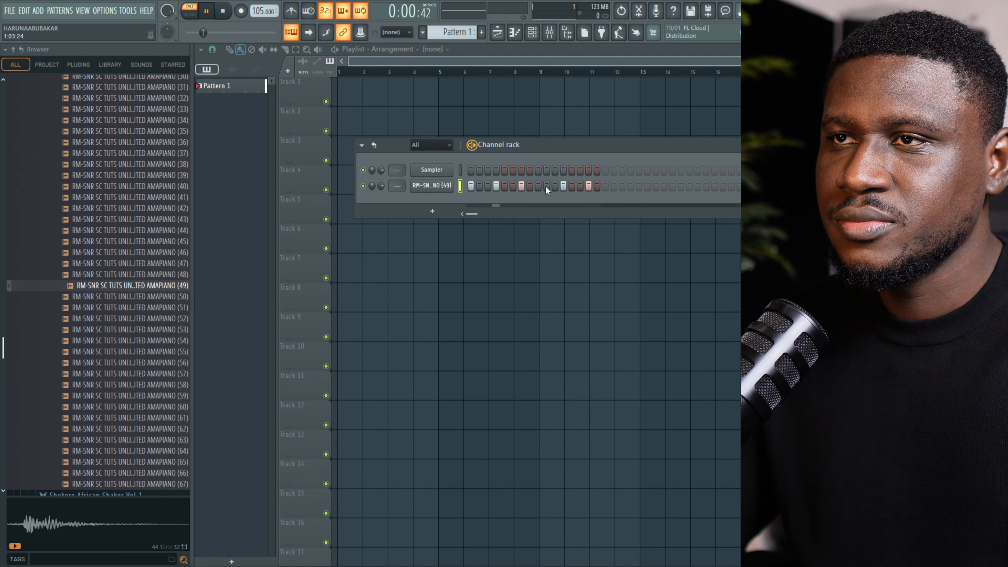
click(546, 186)
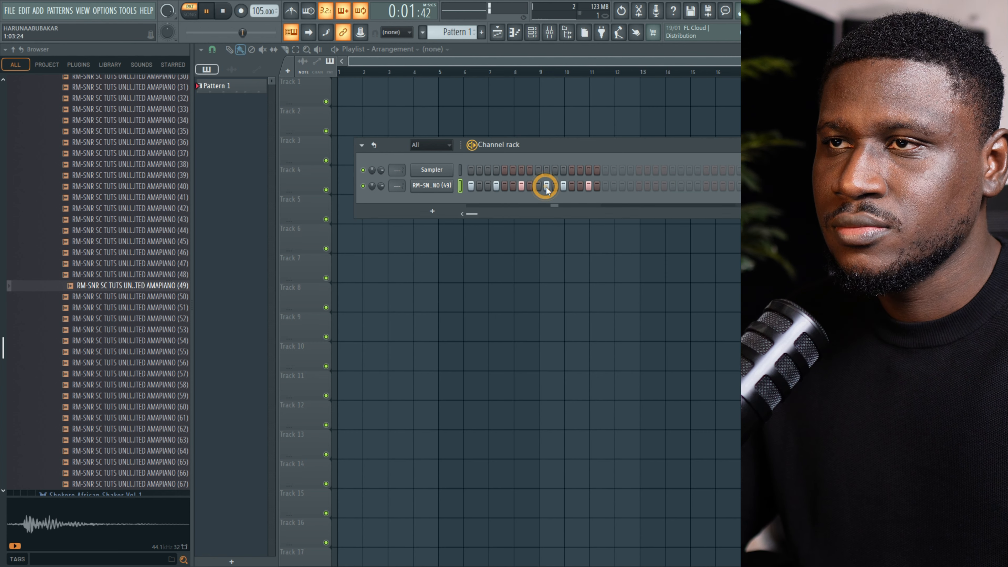
click(564, 186)
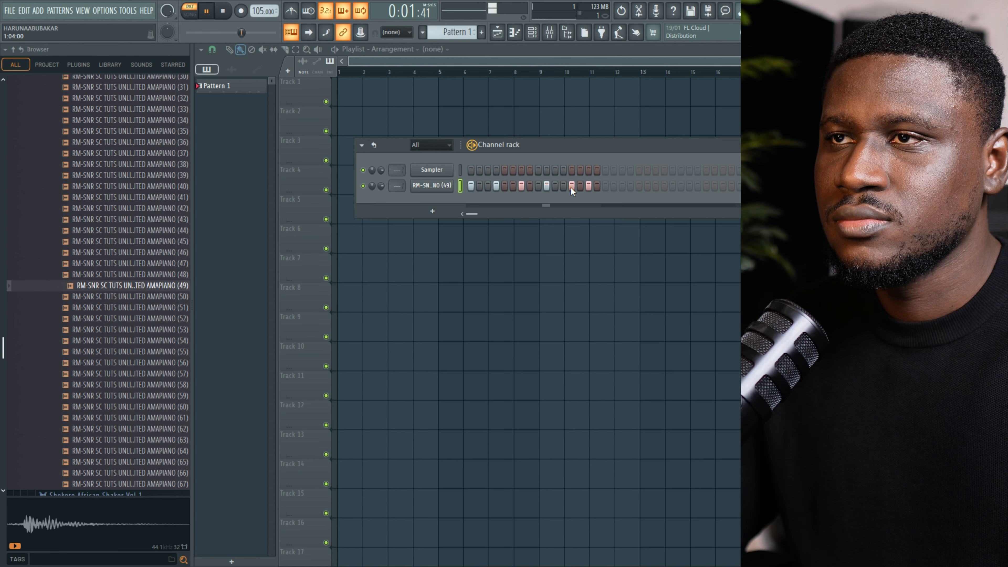
click(571, 187)
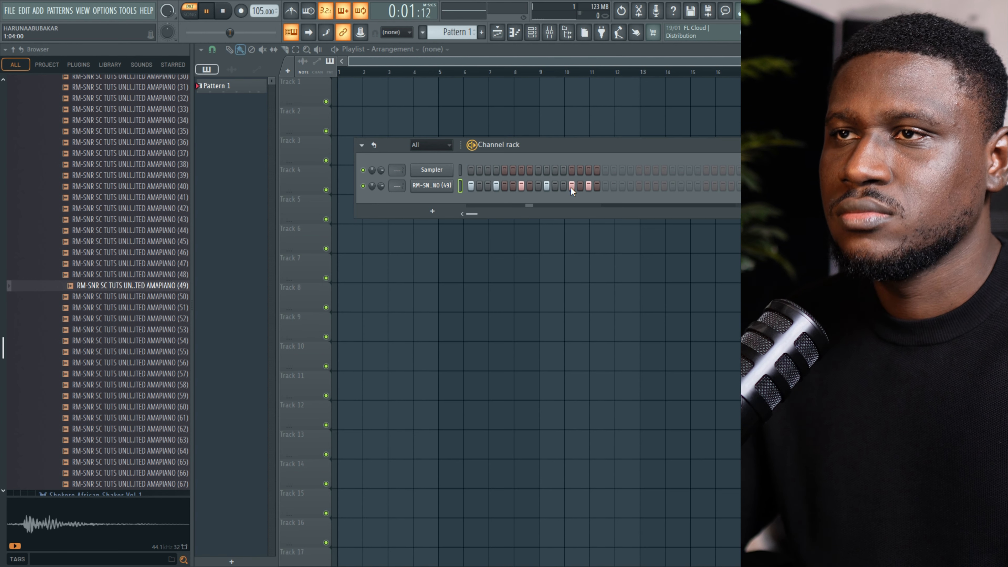
key(space)
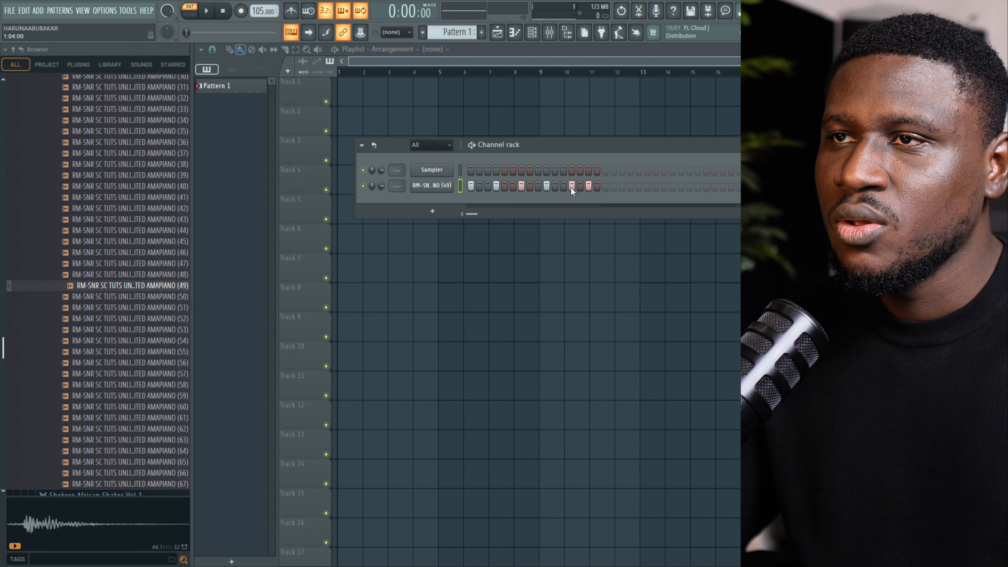
- Replace the snare hits on steps 10, 13 and 15 with hits on steps 11 and 14, and listen to the loop
right_click(589, 185)
right_click(571, 186)
right_click(546, 185)
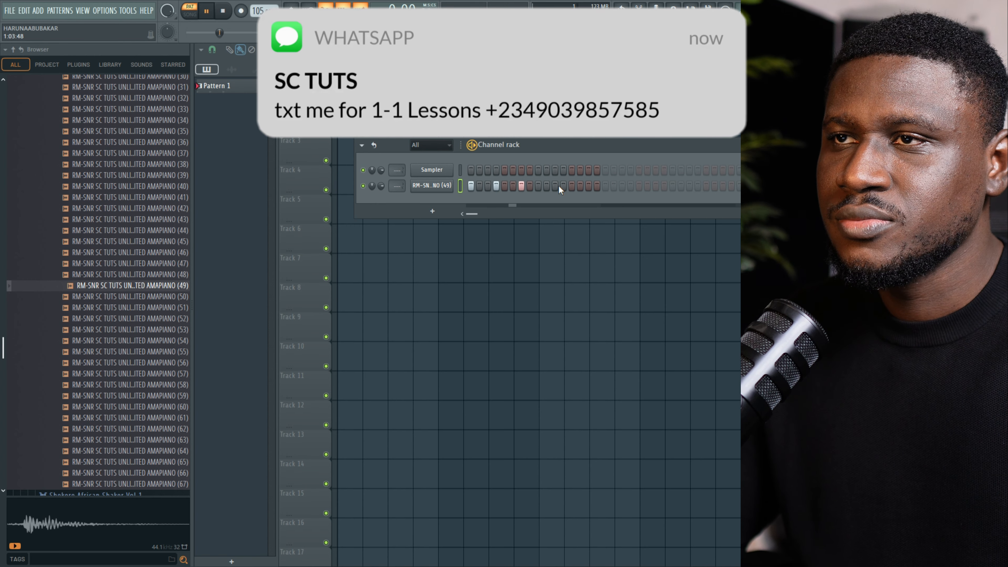
click(563, 186)
key(space)
right_click(563, 186)
click(555, 185)
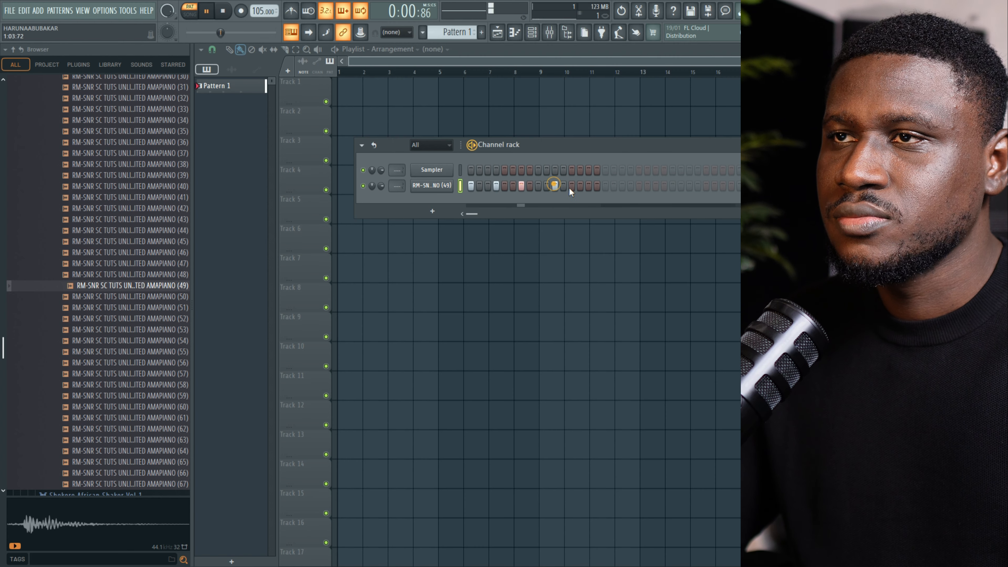
click(580, 189)
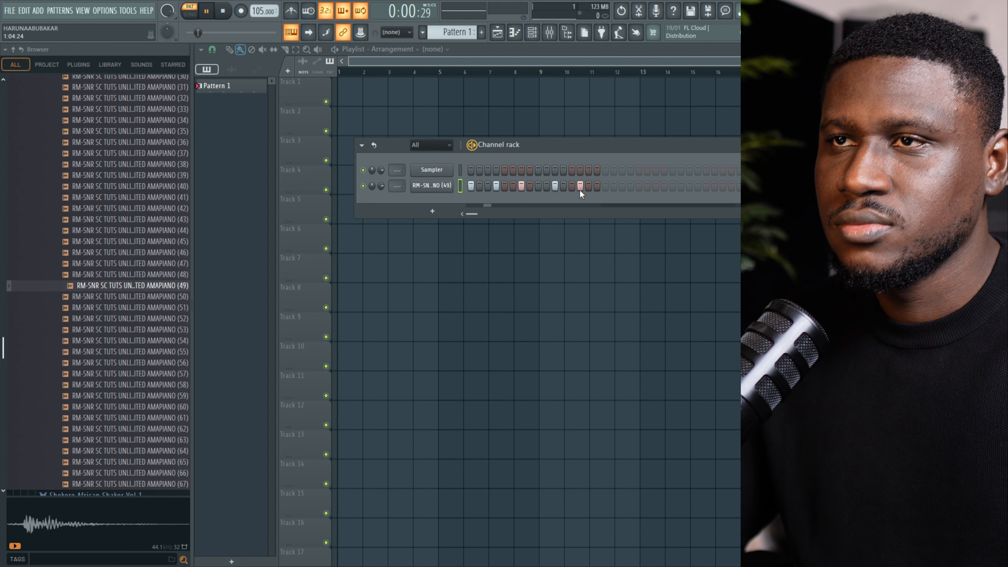
key(space)
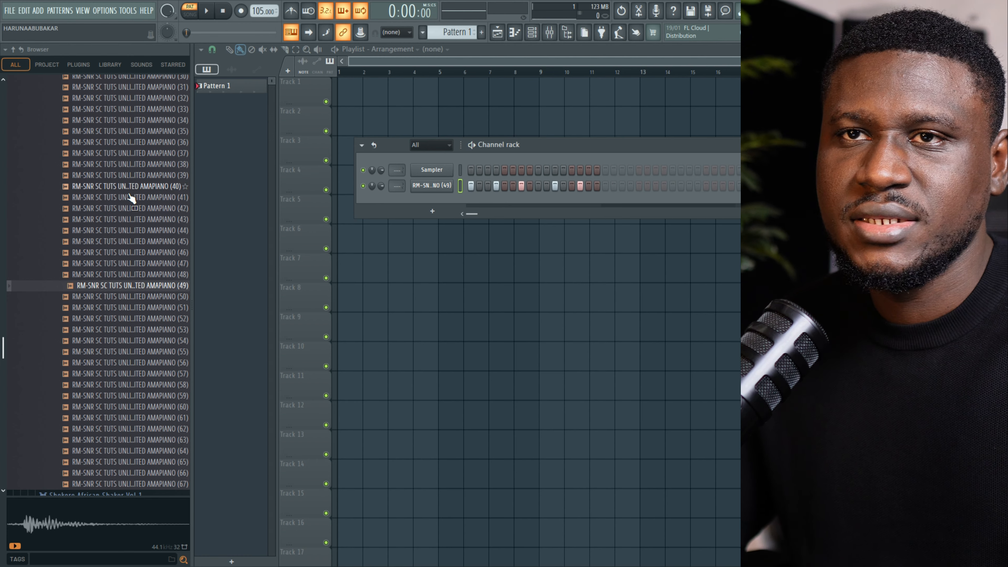
- Audition samples in the kit's Kicks folder and load KICK SC TUTS UNLIMITED AMAPIANO KIT (4) as a new channel in the Channel rack
scroll(127, 200, up, 4)
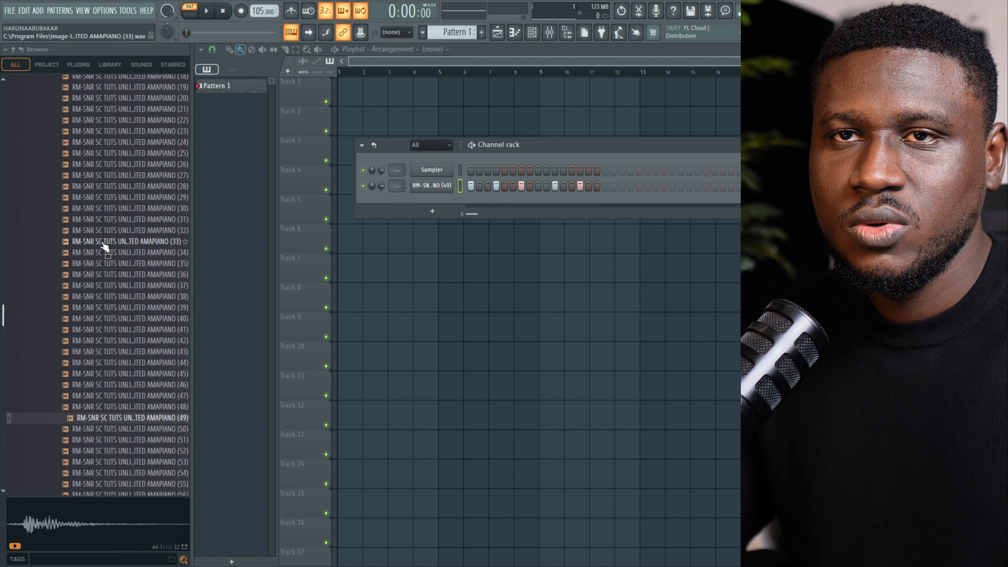
scroll(104, 289, up, 9)
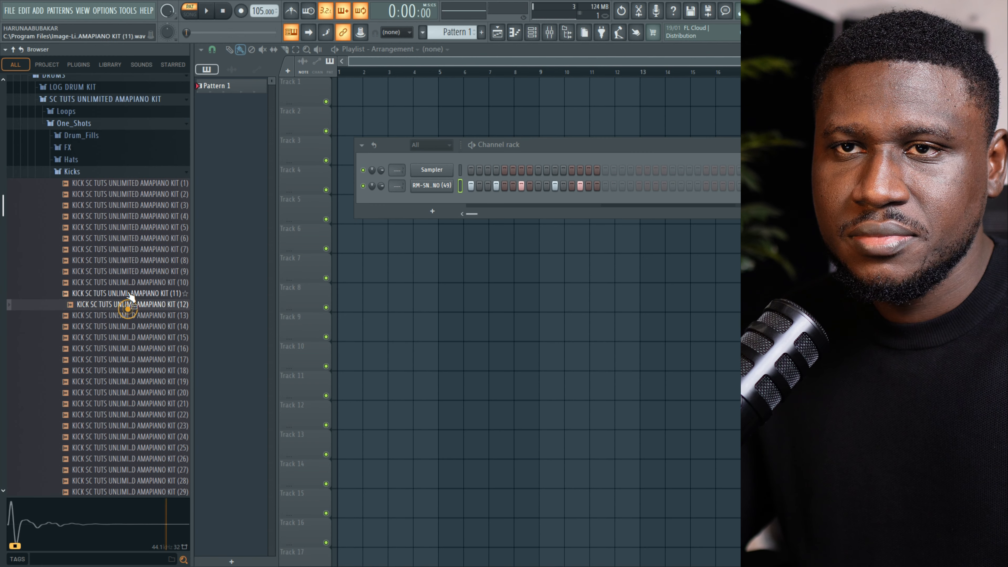
click(131, 294)
click(129, 274)
click(127, 248)
click(120, 227)
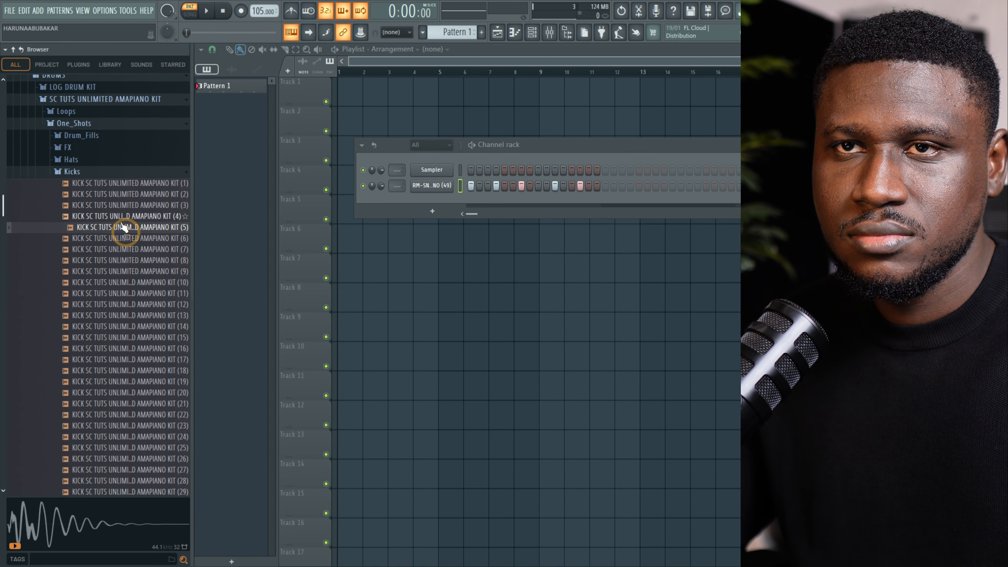
drag(119, 216, 419, 198)
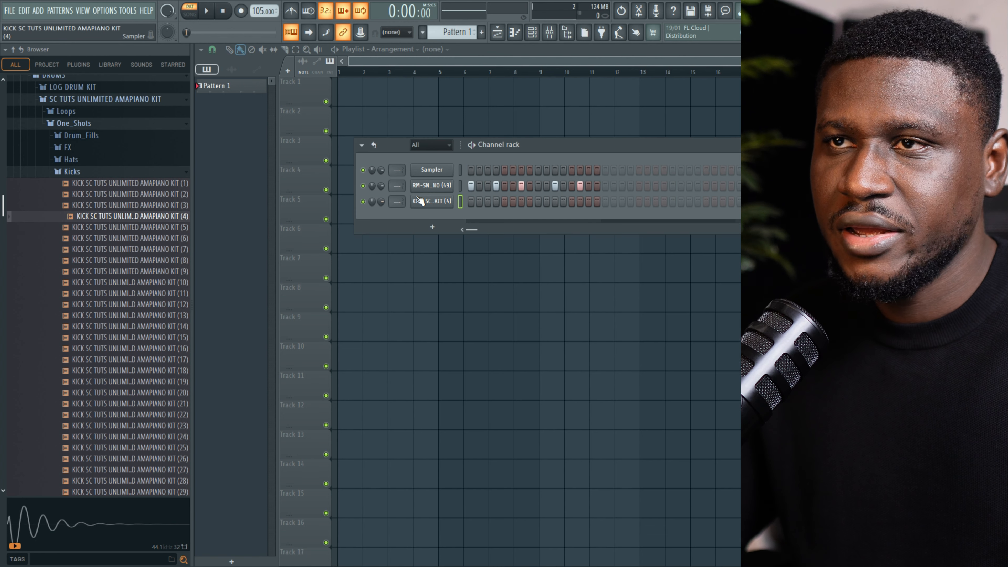
- Program the kick (4) channel with hits on steps 1, 5, 9 and 13 and play it with the snare
click(470, 201)
click(505, 201)
click(538, 202)
key(space)
click(570, 204)
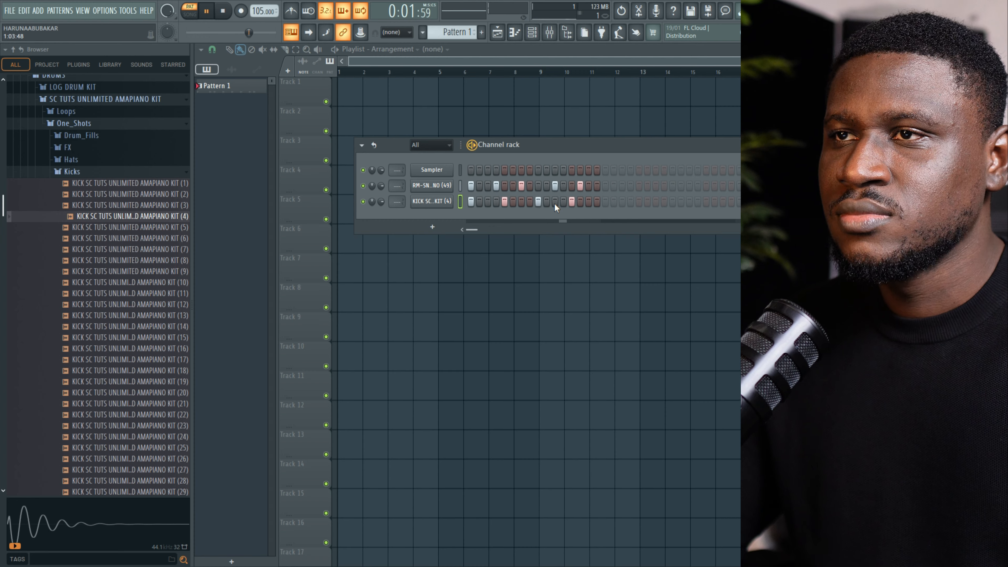
- Reduce the kick to hits on steps 1 and 9, and play back the beat
key(space)
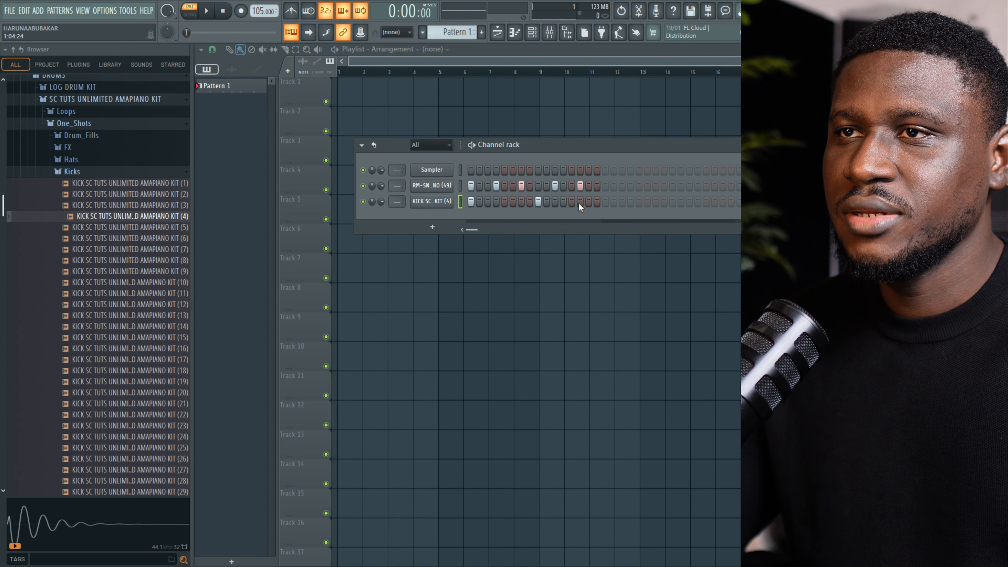
key(space)
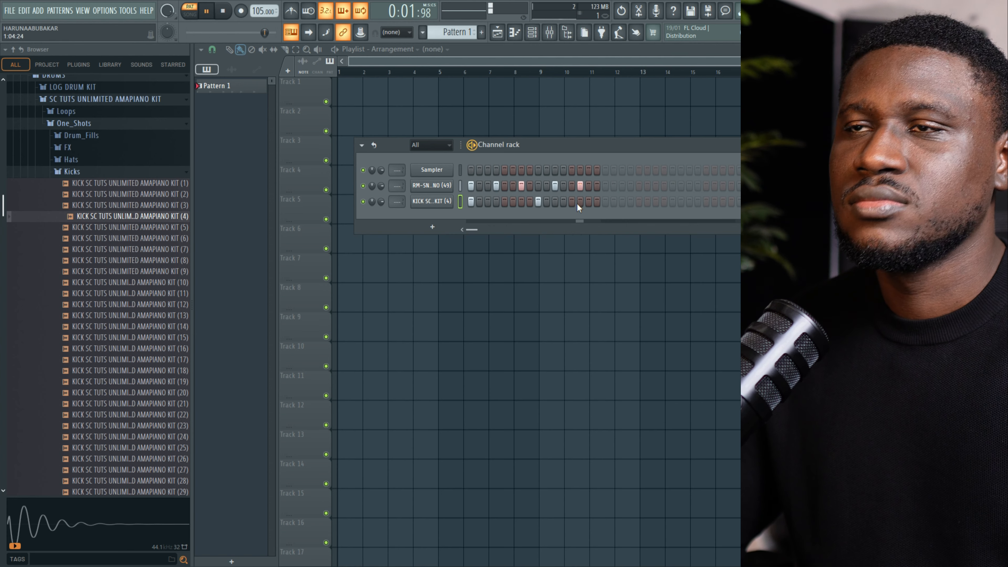
key(space)
- Add kick (4) hits on steps 3, 5, 7, 11, 13 and 15, and play back the beat
click(504, 202)
click(487, 202)
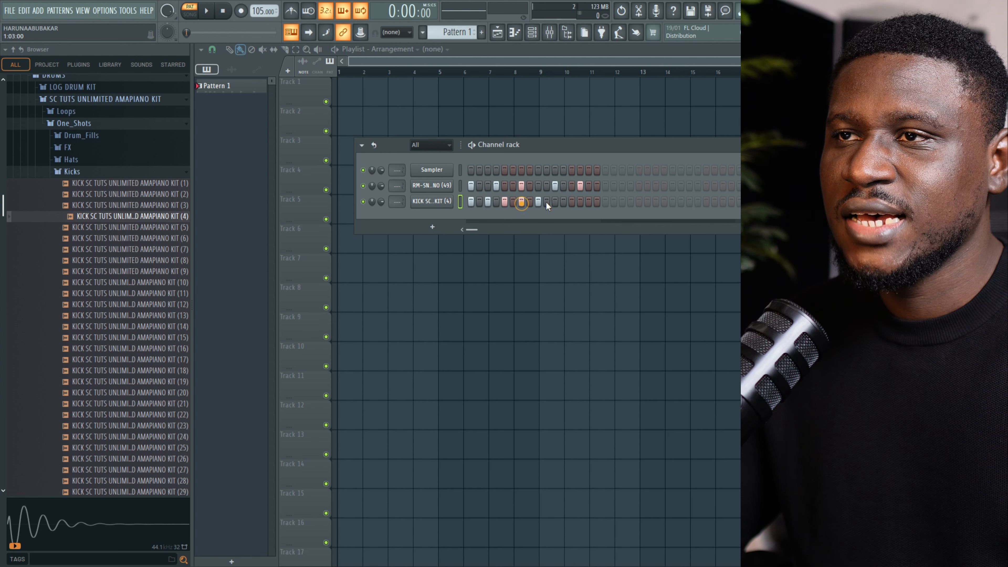
click(521, 201)
click(555, 201)
click(572, 202)
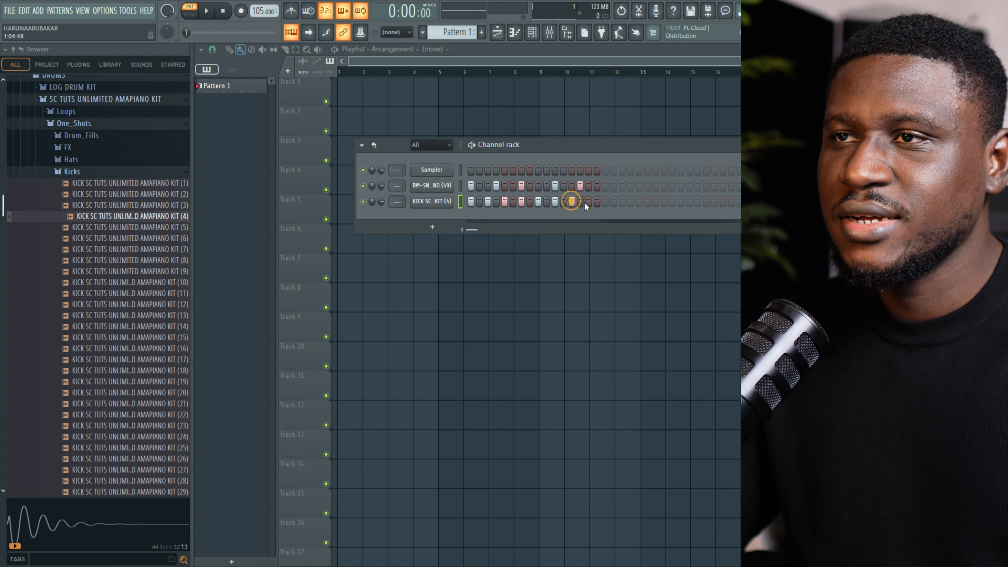
click(588, 201)
key(space)
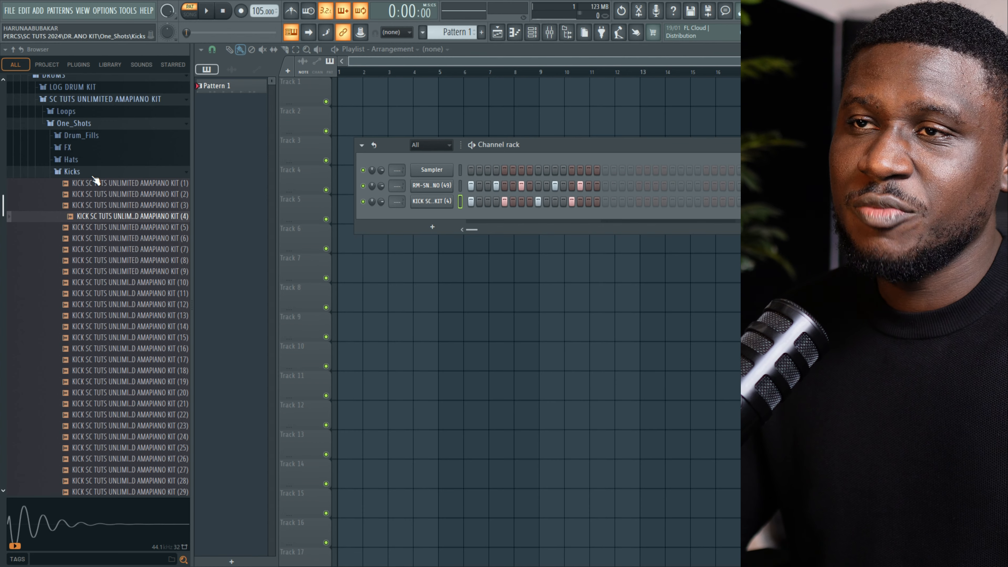
- Open the kit's PERC one-shots folder and audition percussion samples between (5) and (13)
click(461, 186)
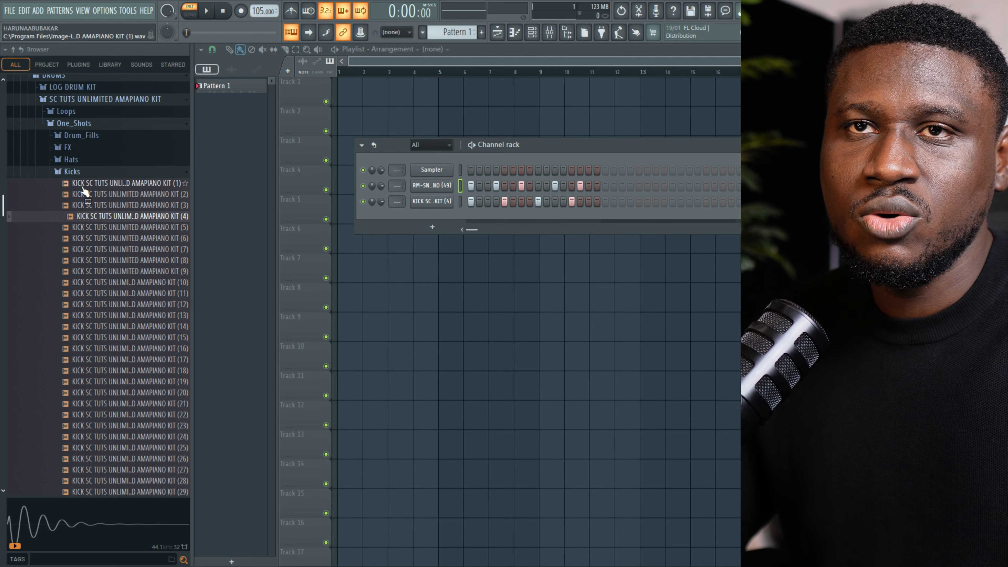
scroll(79, 201, down, 5)
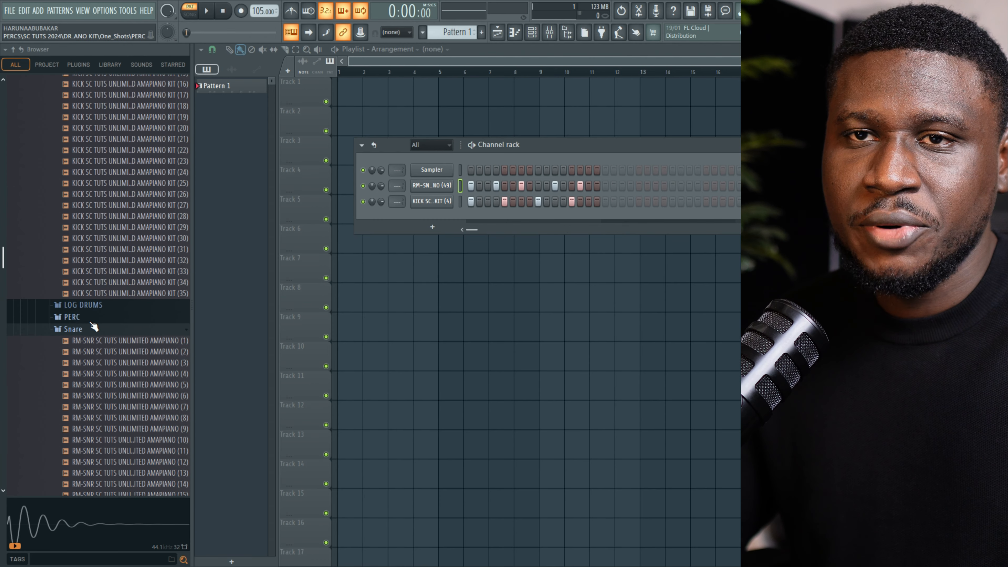
click(89, 319)
scroll(130, 323, down, 4)
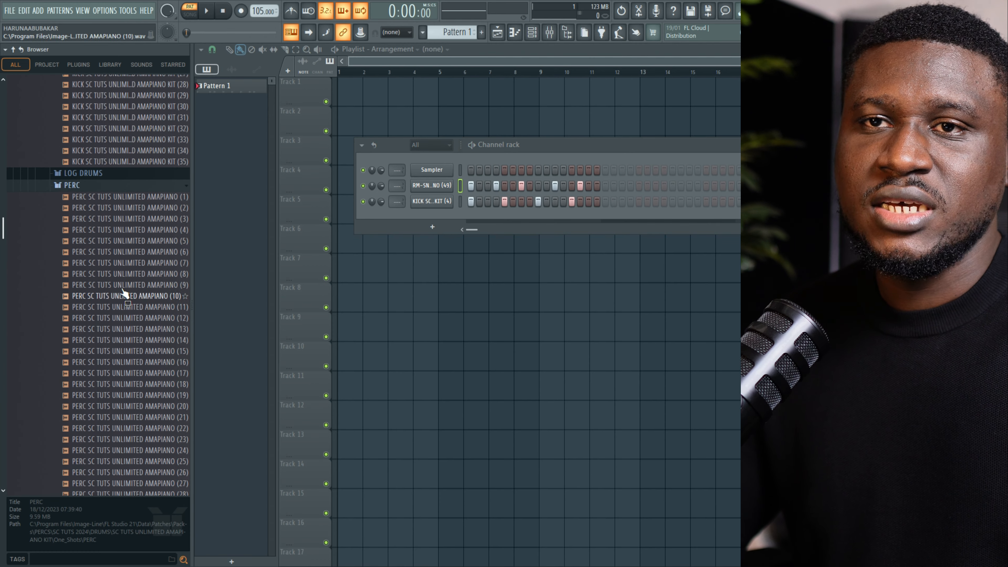
scroll(118, 237, down, 2)
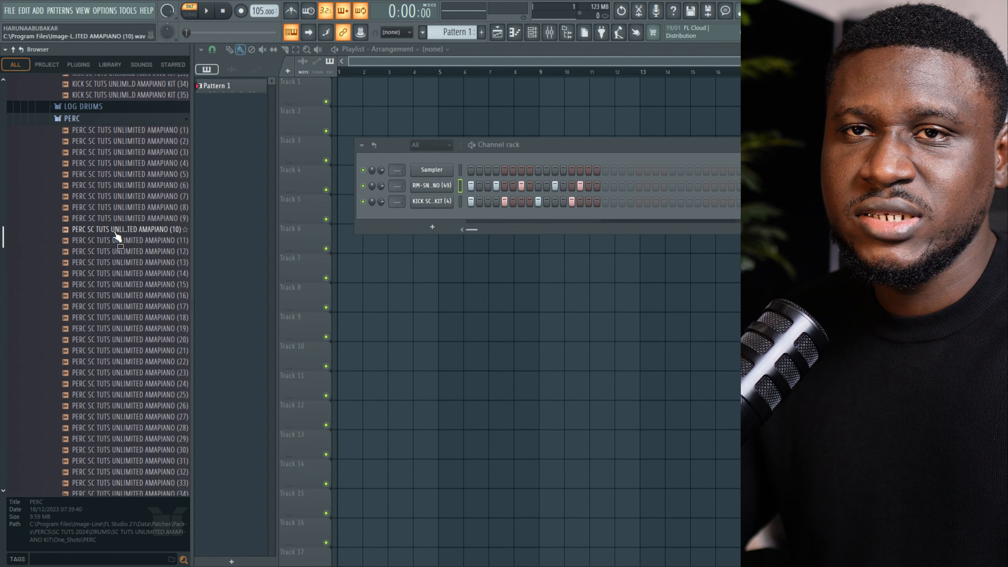
click(124, 176)
click(125, 197)
click(125, 177)
click(120, 233)
click(124, 241)
click(126, 251)
click(128, 262)
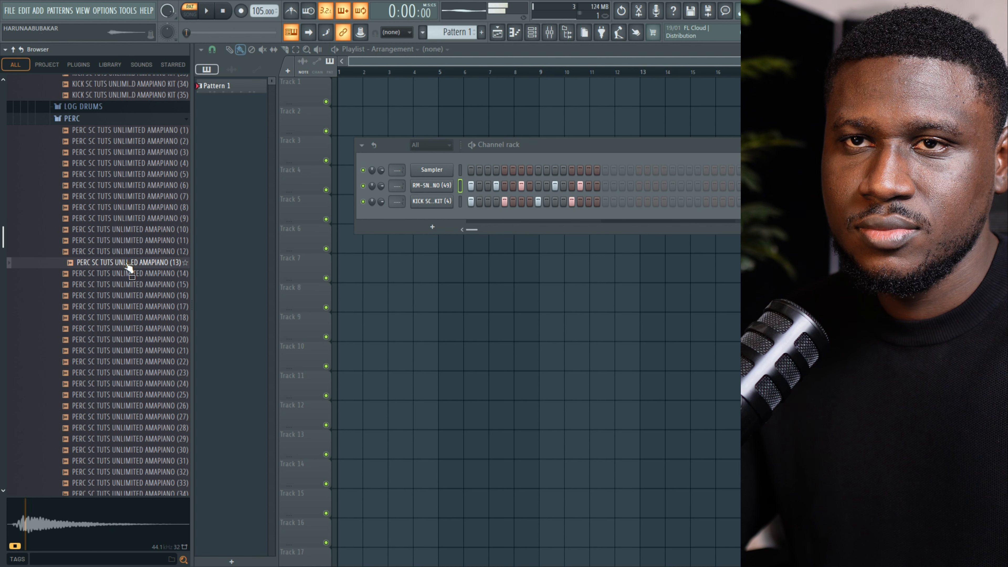
- Compare PERC samples (14) and (15) and load PERC SC TUTS UNLIMITED AMAPIANO (15) as a new channel in the Channel rack
click(126, 273)
click(127, 284)
click(124, 274)
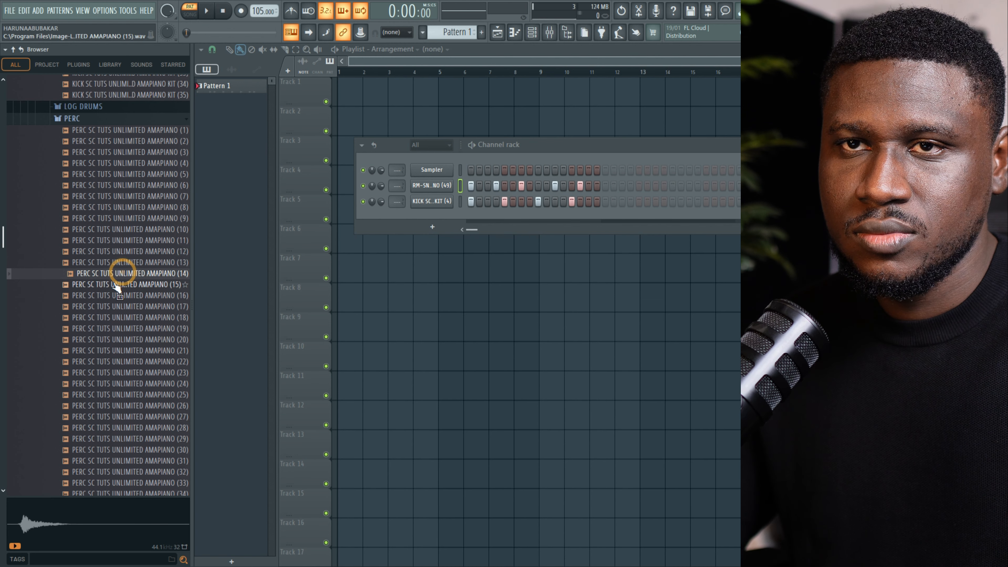
click(115, 283)
click(116, 276)
click(119, 284)
drag(120, 285, 503, 225)
- Program the perc (15) channel with hits on steps 7 and 13 while listening to the loop
key(space)
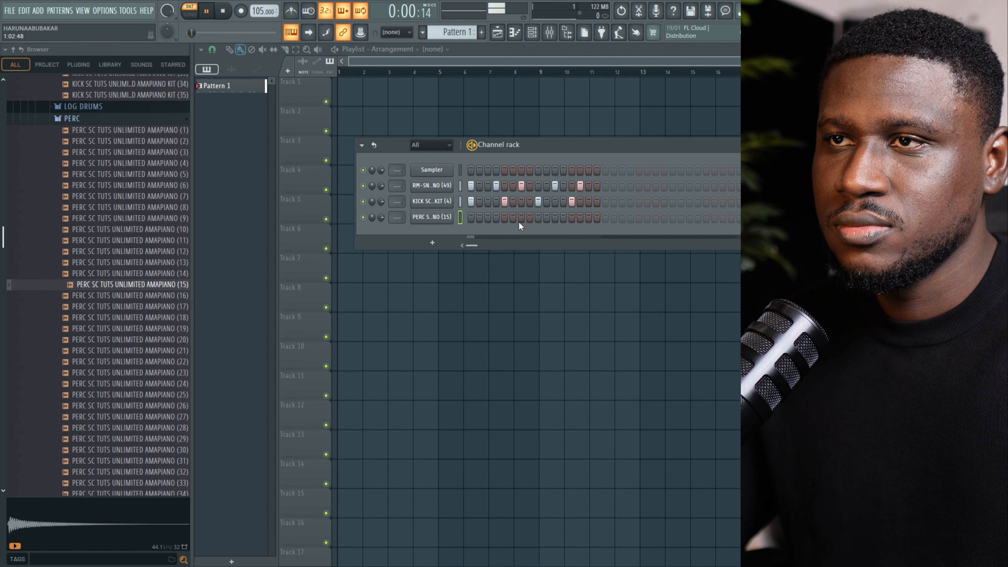
click(520, 219)
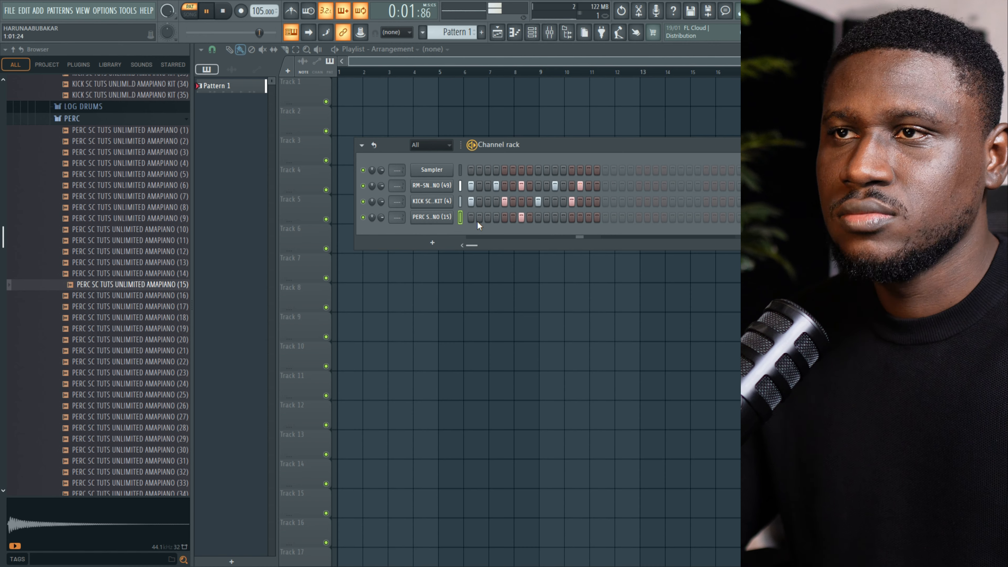
key(space)
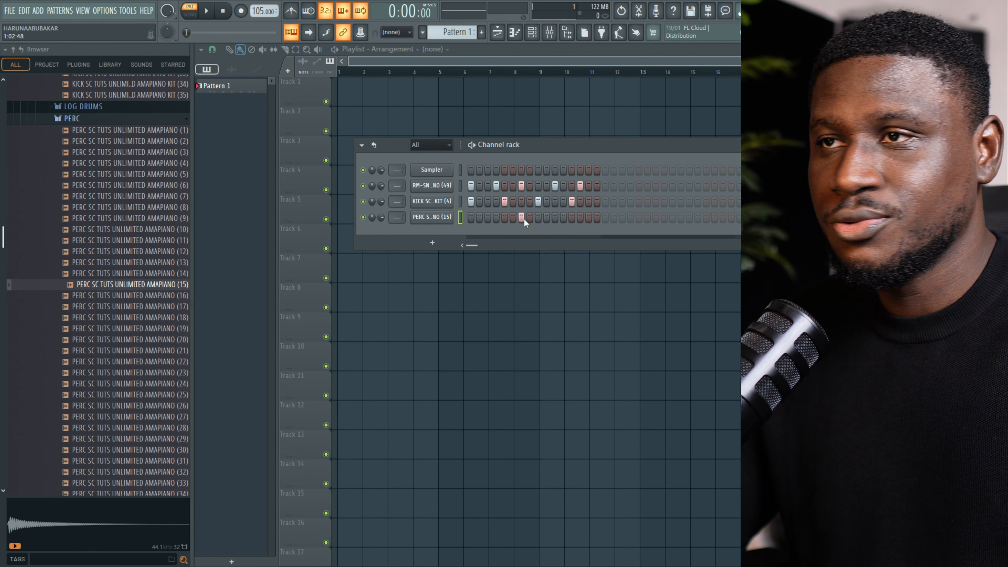
key(space)
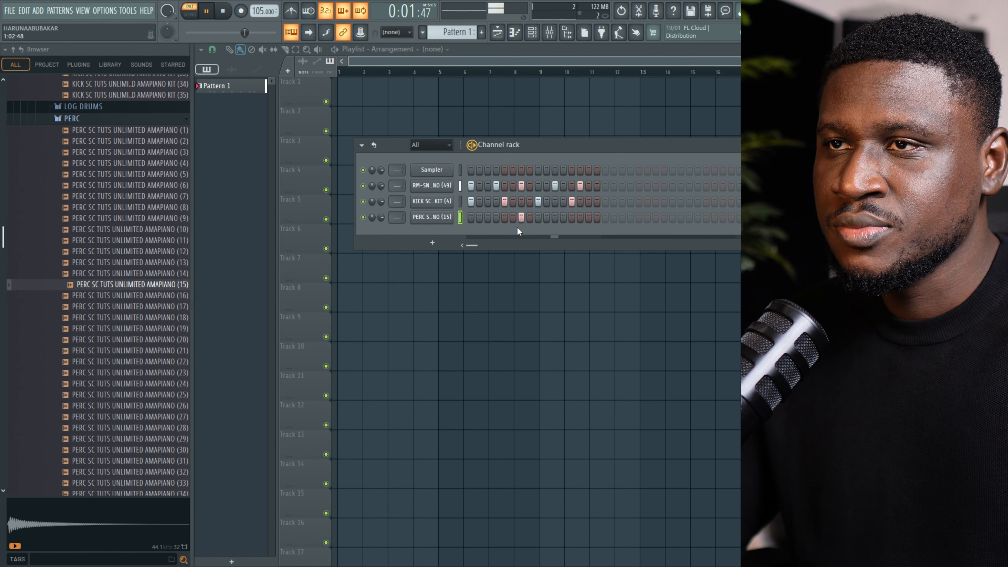
click(573, 219)
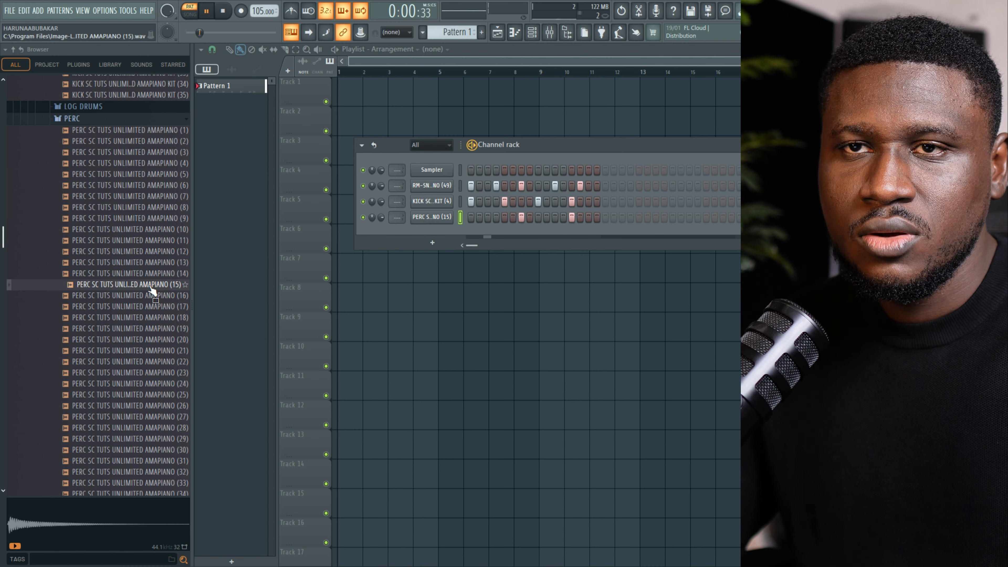
key(space)
- Audition further percussion samples in the PERC folder, from (16) to (28)
click(147, 295)
click(142, 307)
click(140, 317)
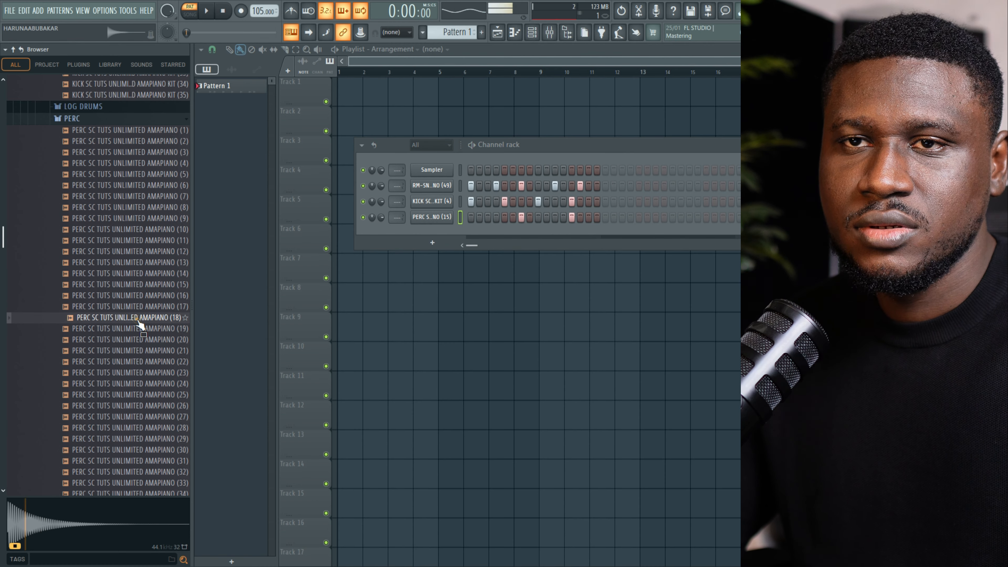
click(144, 340)
click(137, 361)
click(132, 383)
click(126, 404)
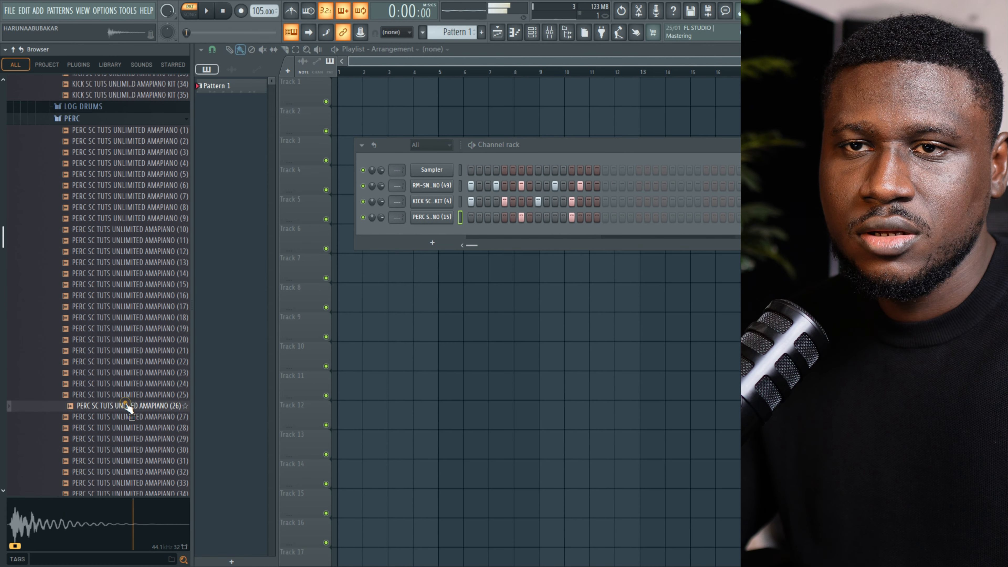
click(125, 427)
- Continue auditioning samples further down the PERC folder, up to PERC (46)
scroll(126, 389, down, 6)
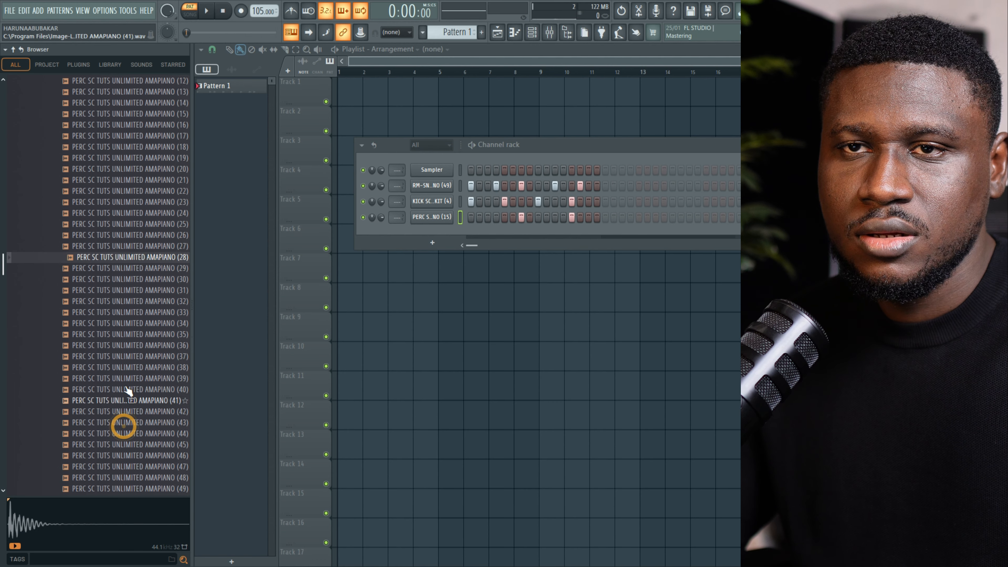
click(131, 332)
click(133, 349)
click(133, 371)
click(134, 394)
click(133, 407)
scroll(133, 409, down, 2)
click(133, 361)
click(133, 362)
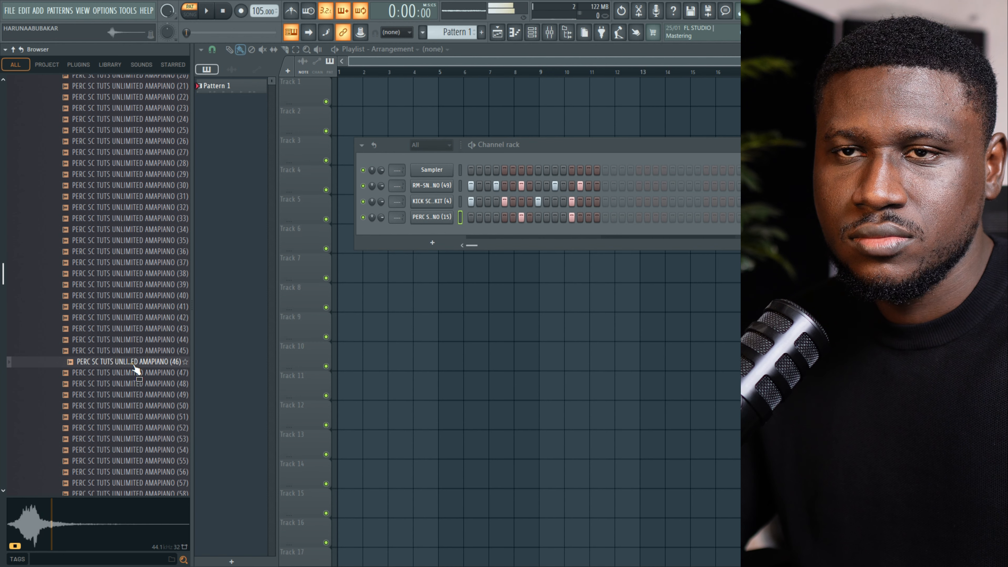
- Compare the PERC samples from (46) to (49) and load PERC SC TUTS UNLIMITED AMAPIANO (48) as a new channel
drag(135, 370, 357, 226)
drag(178, 362, 408, 238)
click(151, 375)
click(146, 385)
click(144, 396)
click(137, 376)
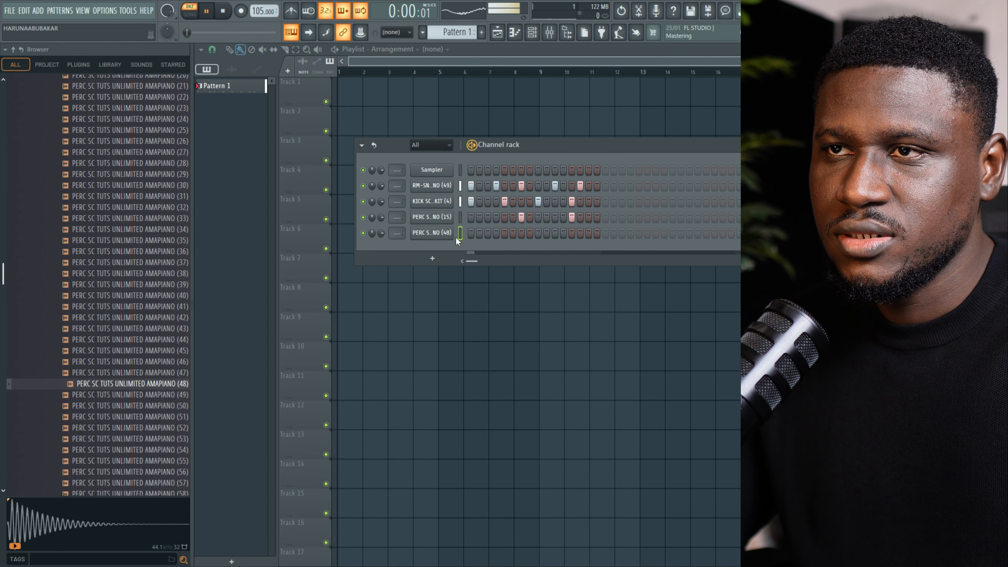
- Add a hit on step 3 of the perc (48) channel and lower its volume to 55% during playback
key(space)
click(489, 238)
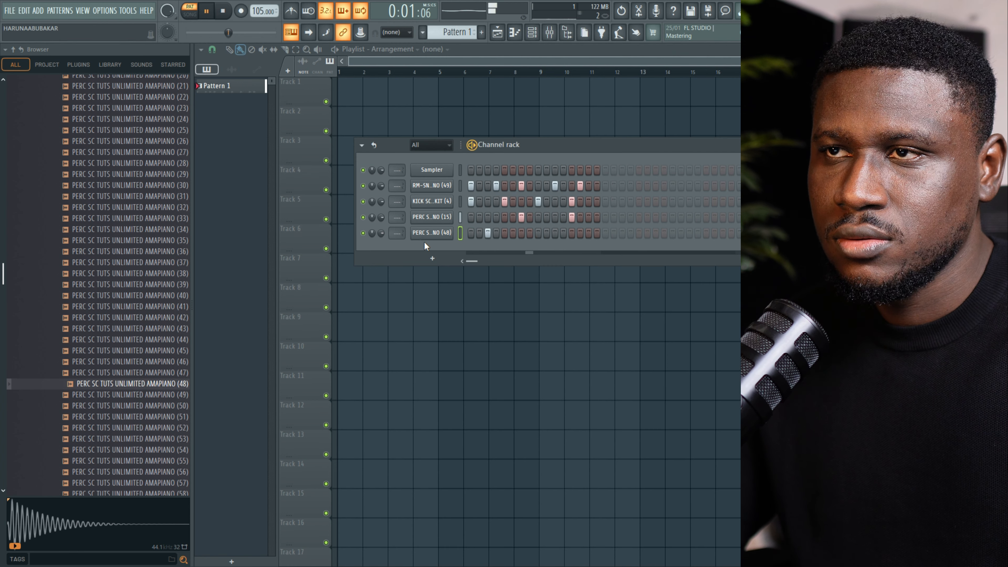
mouse_move(381, 234)
mouse_down()
mouse_move(381, 244)
mouse_move(380, 235)
mouse_up()
key(space)
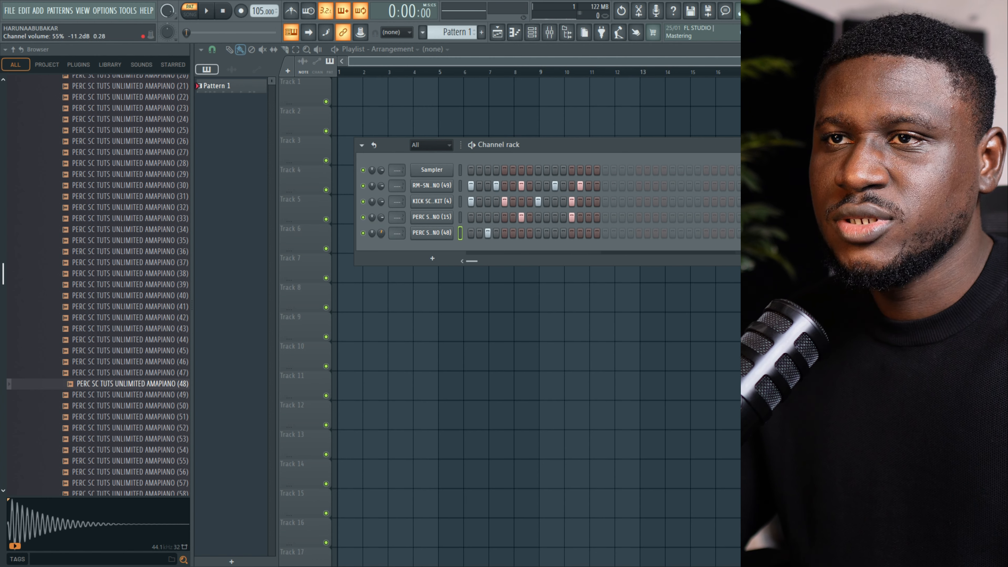
- Readjust the perc (48) channel volume to about 56% while listening to the loop
key(space)
scroll(380, 234, up, 3)
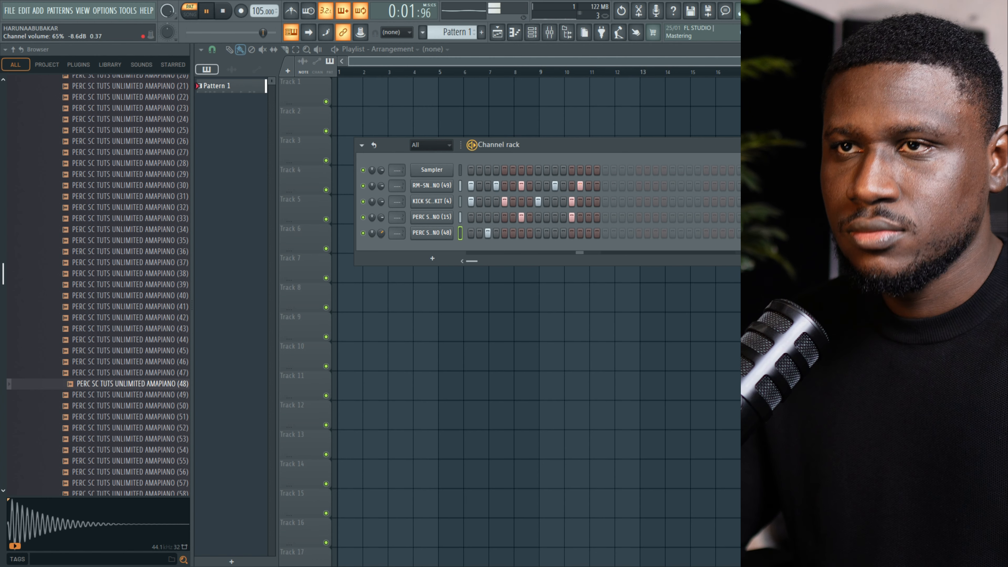
click(380, 235)
drag(380, 234, 380, 237)
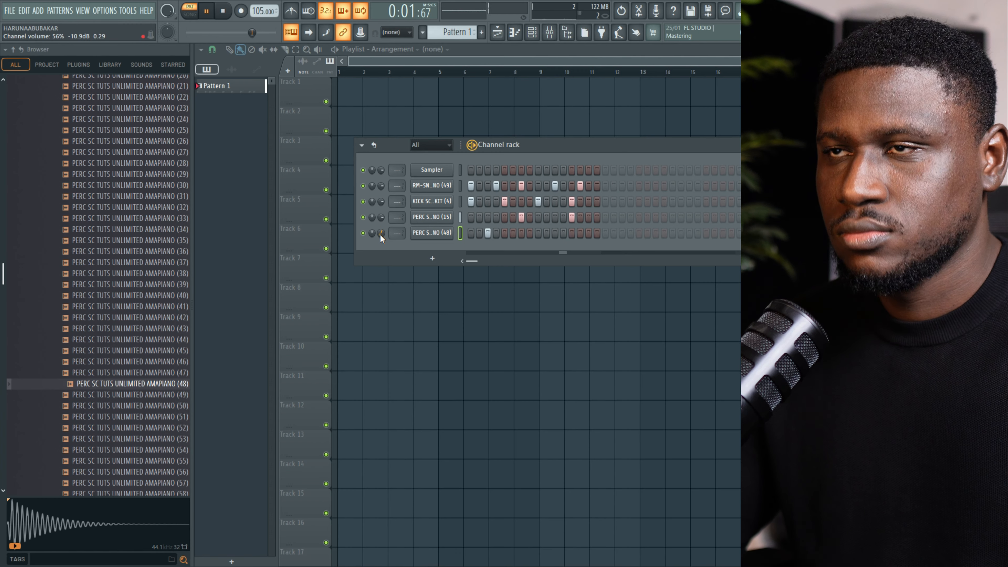
click(380, 235)
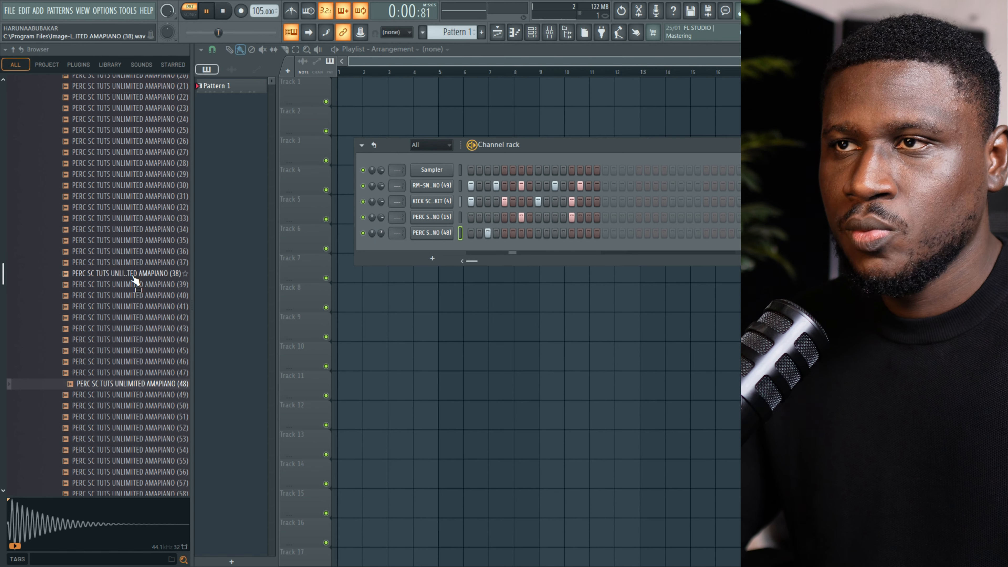
scroll(127, 278, up, 12)
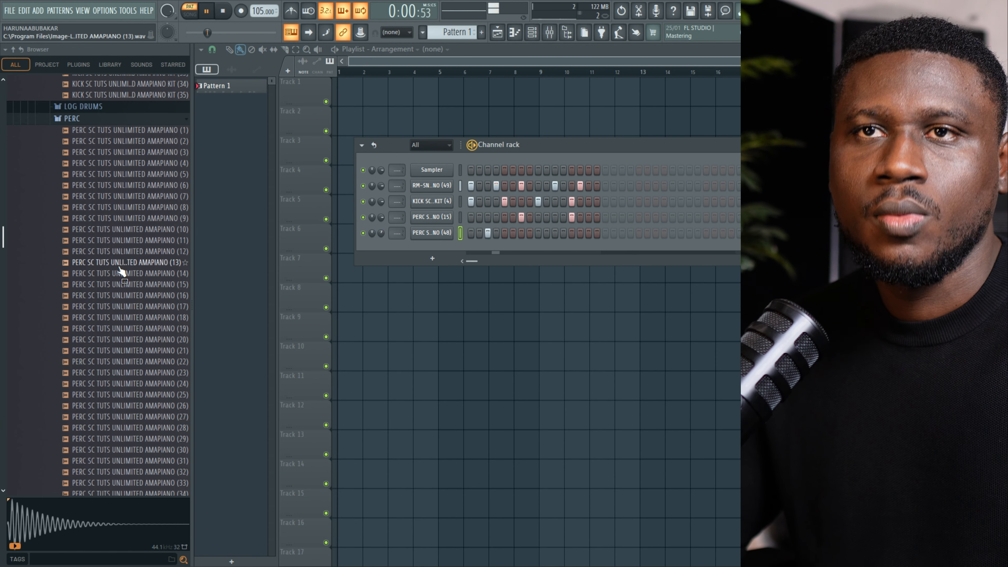
key(space)
- Open the kit's Hats one-shots folder and audition the first few hat samples
scroll(119, 266, up, 8)
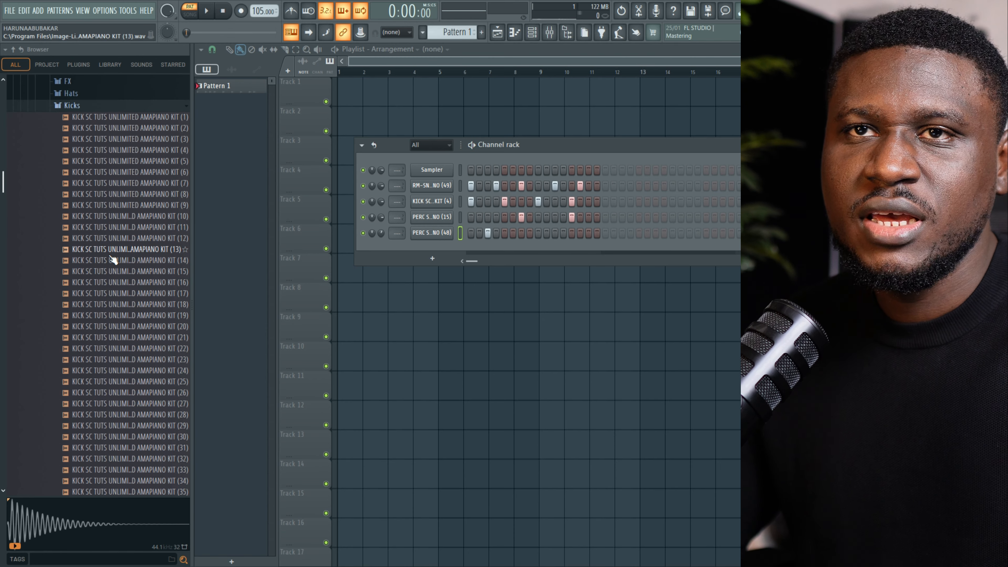
scroll(109, 261, up, 5)
click(73, 292)
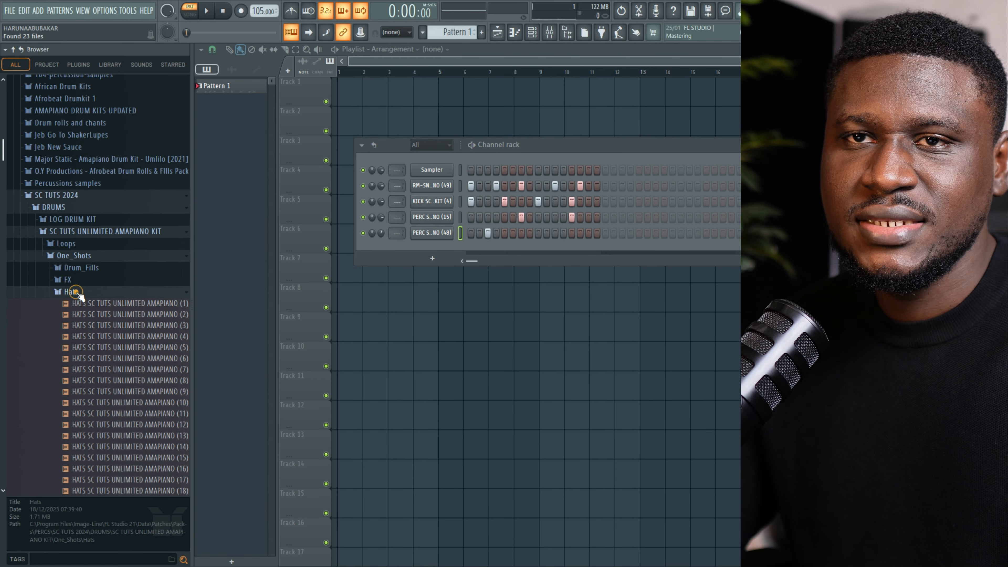
scroll(77, 230, down, 6)
click(112, 116)
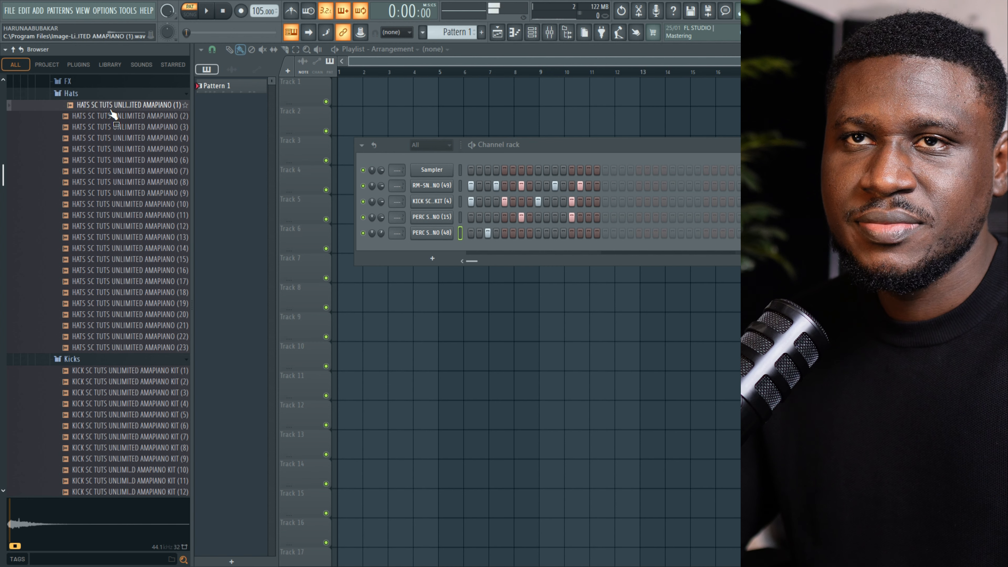
click(113, 138)
click(114, 117)
click(115, 107)
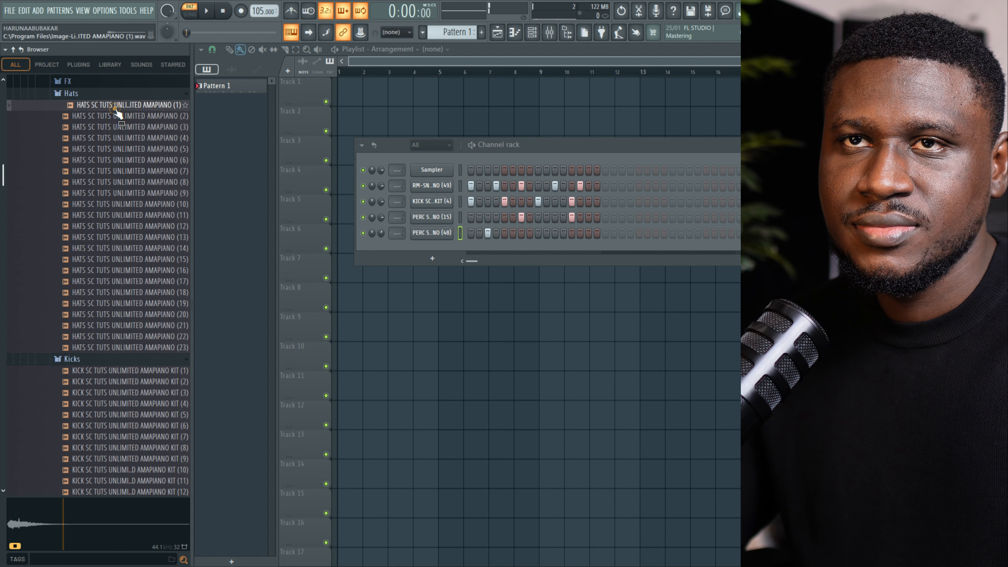
click(108, 157)
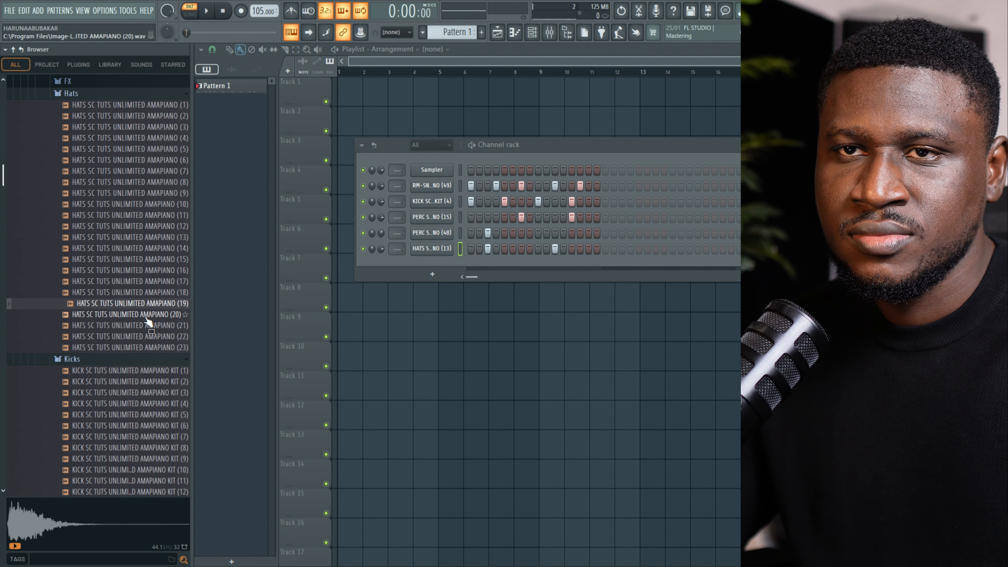
- Audition hat samples (21) to (23), replace the hats (13) channel's sample with HATS SC TUTS UNLIMITED AMAPIANO (23), and play the beat
click(147, 326)
click(148, 346)
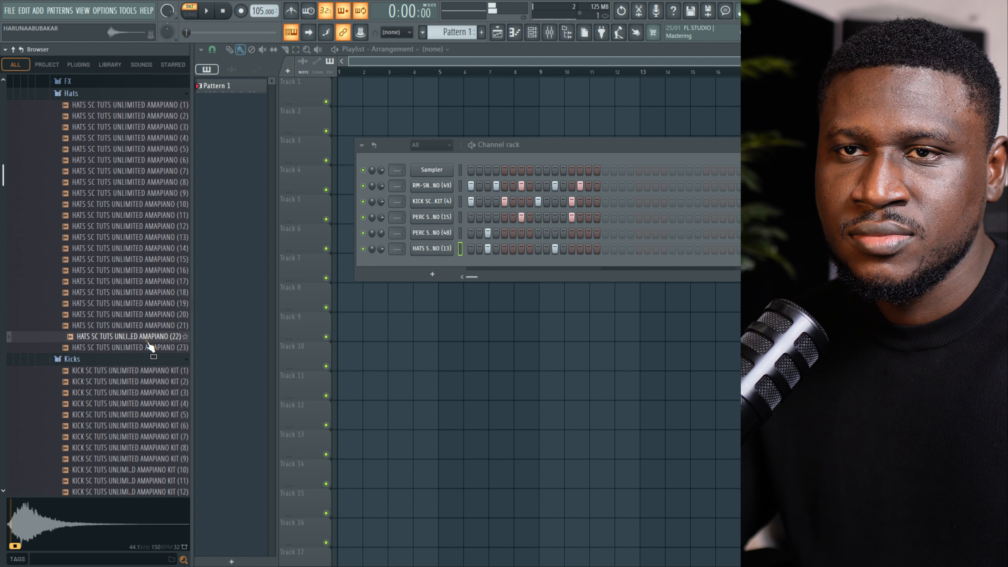
click(146, 337)
click(148, 347)
drag(147, 347, 422, 257)
key(space)
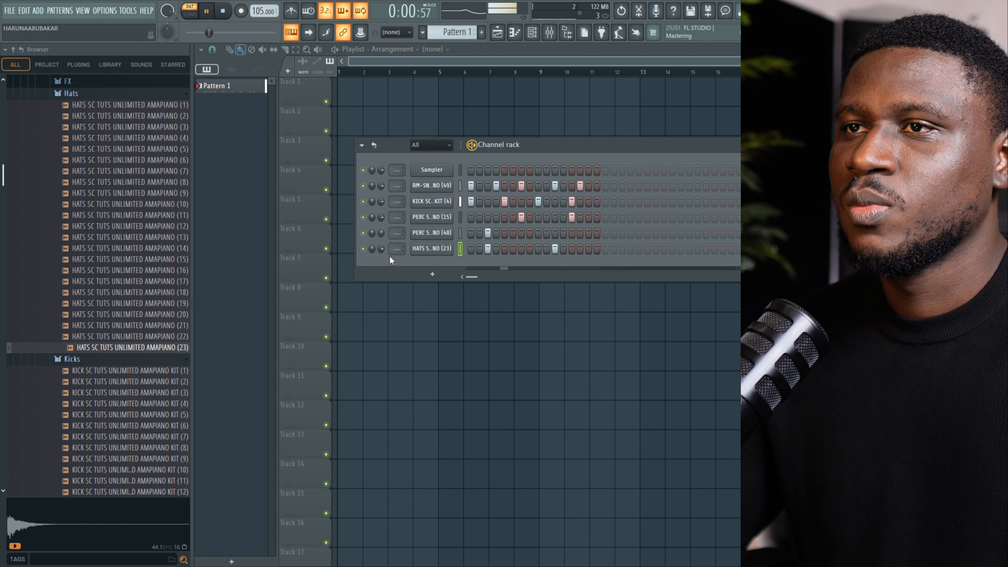
key(space)
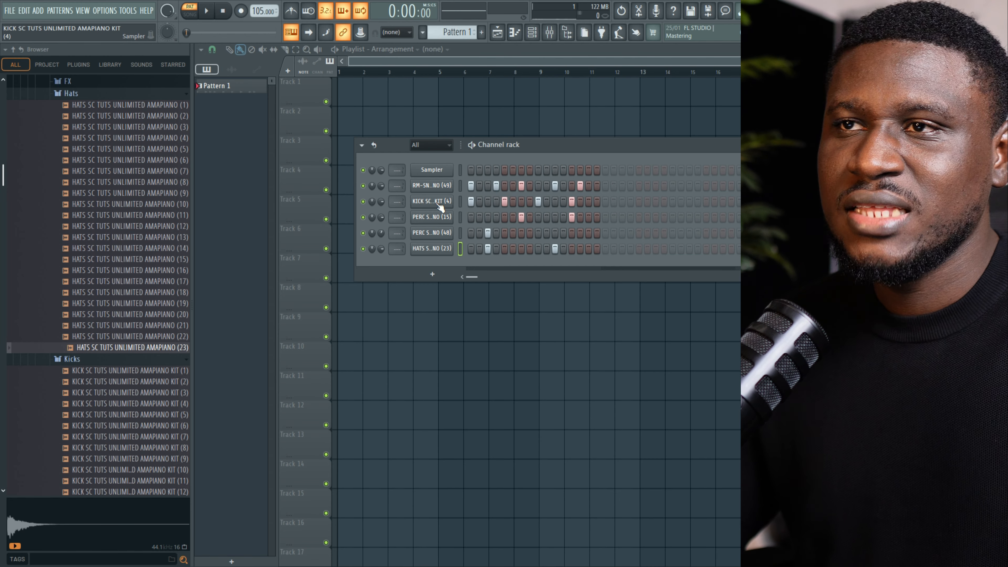
- Select the snare (49) channel and audition samples in the kit's Snare one-shots folder, finishing on RM-SNR SC TUTS UNLIMITED AMAPIANO (35)
scroll(108, 322, down, 10)
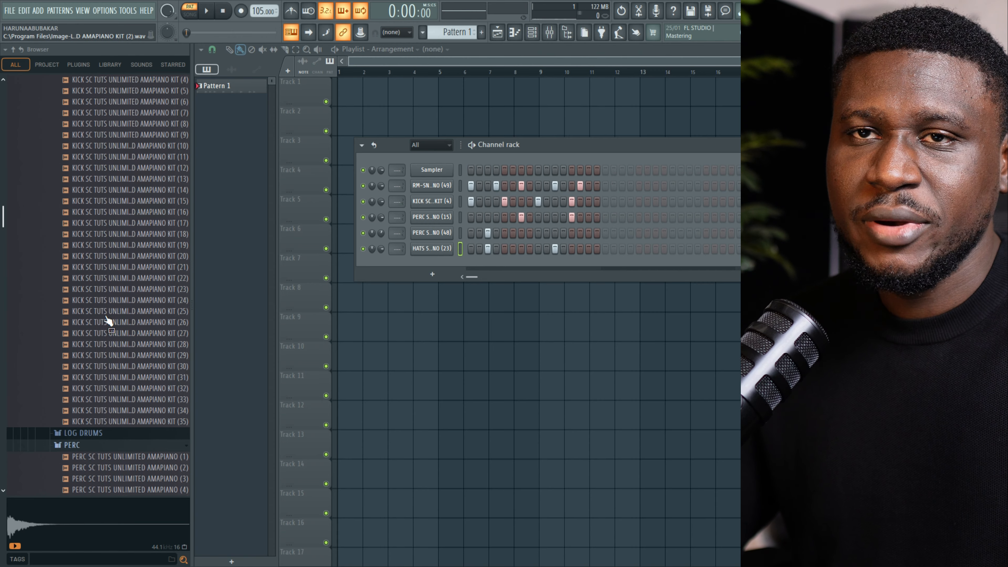
click(461, 186)
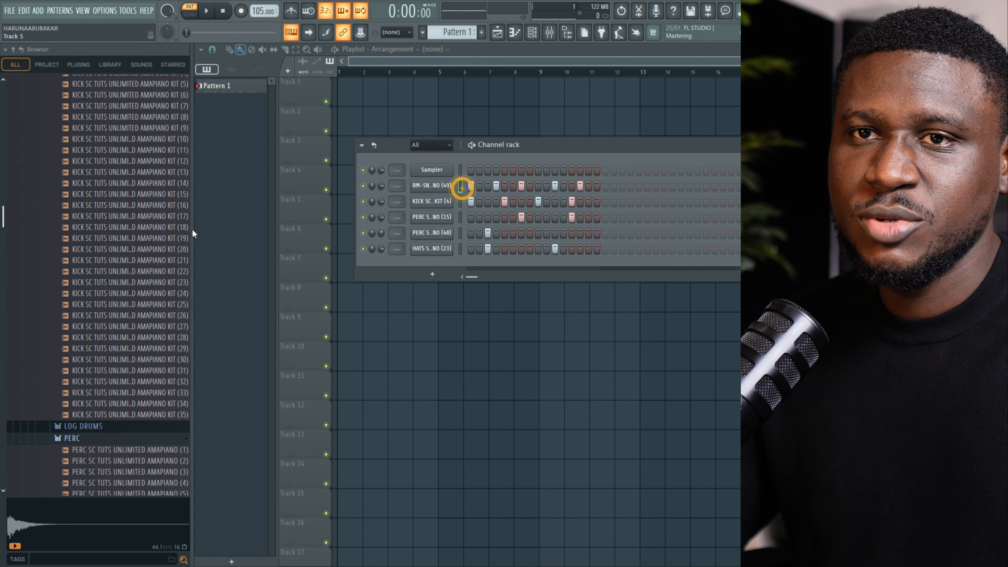
scroll(55, 288, down, 6)
scroll(72, 285, down, 10)
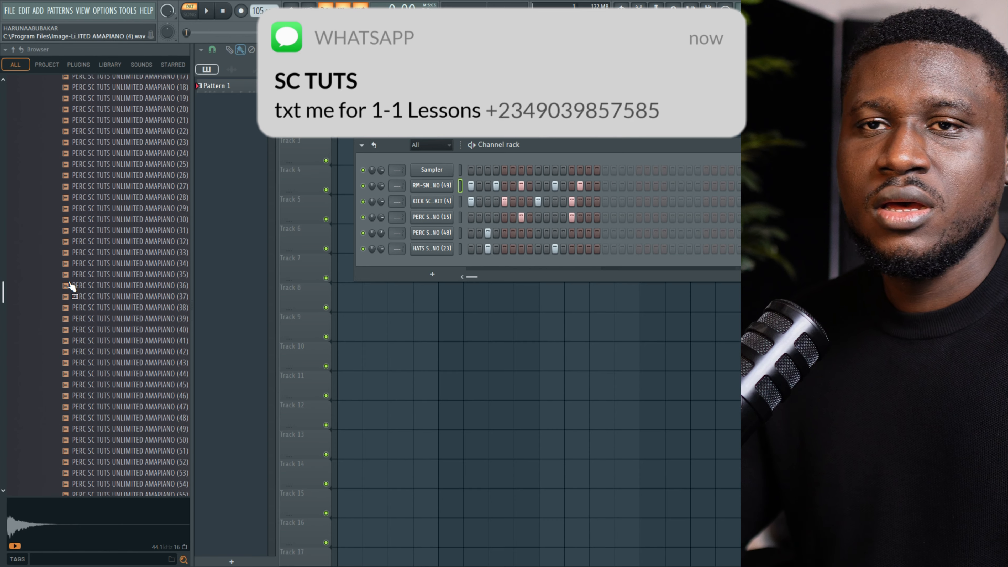
scroll(71, 286, down, 12)
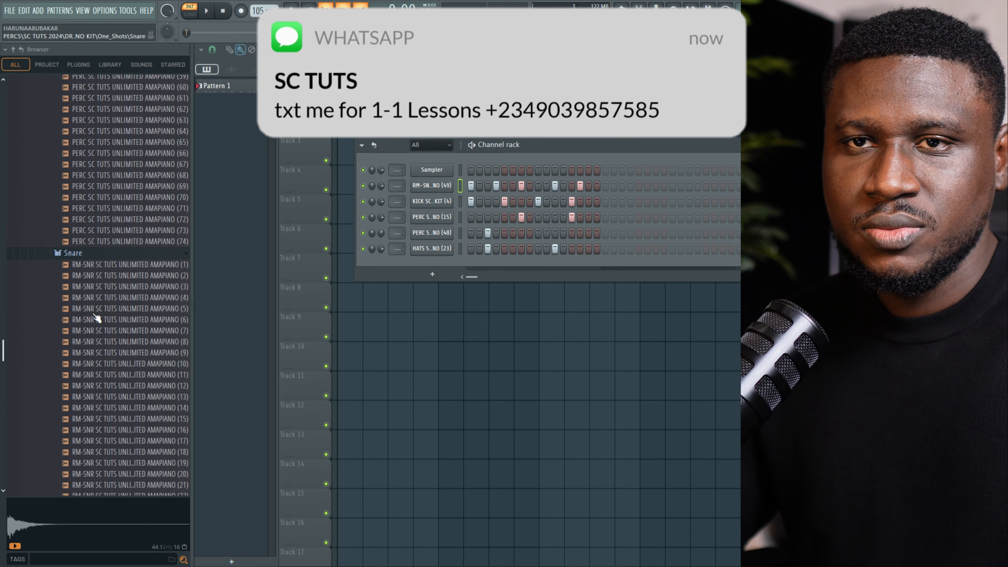
scroll(95, 309, down, 1)
click(99, 275)
click(106, 307)
scroll(109, 329, down, 5)
click(106, 393)
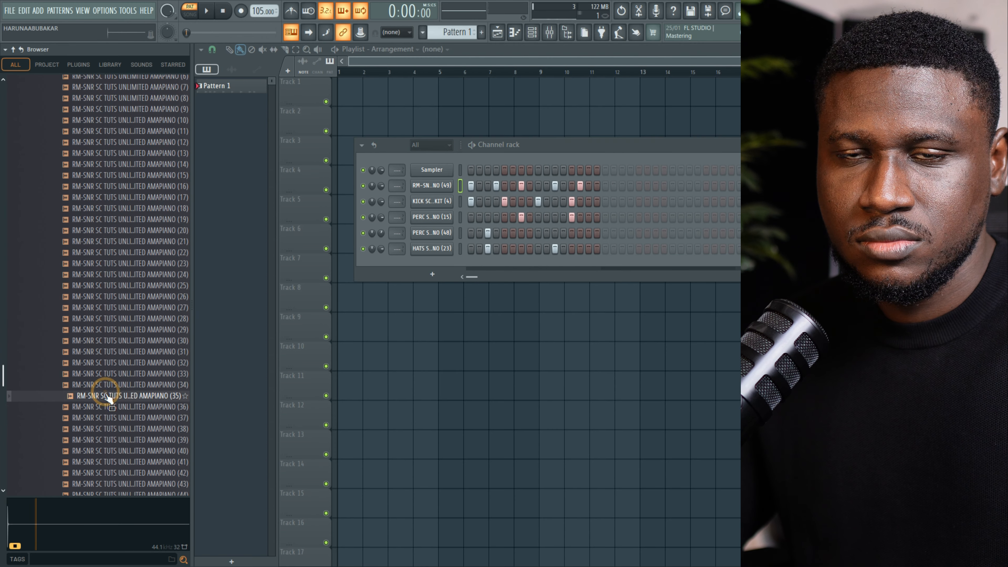
- Add RM-SNR SC TUTS UNLIMITED AMAPIANO (35) as a new channel below snare (49), place a hit on step 4 and play the beat
drag(127, 395, 433, 258)
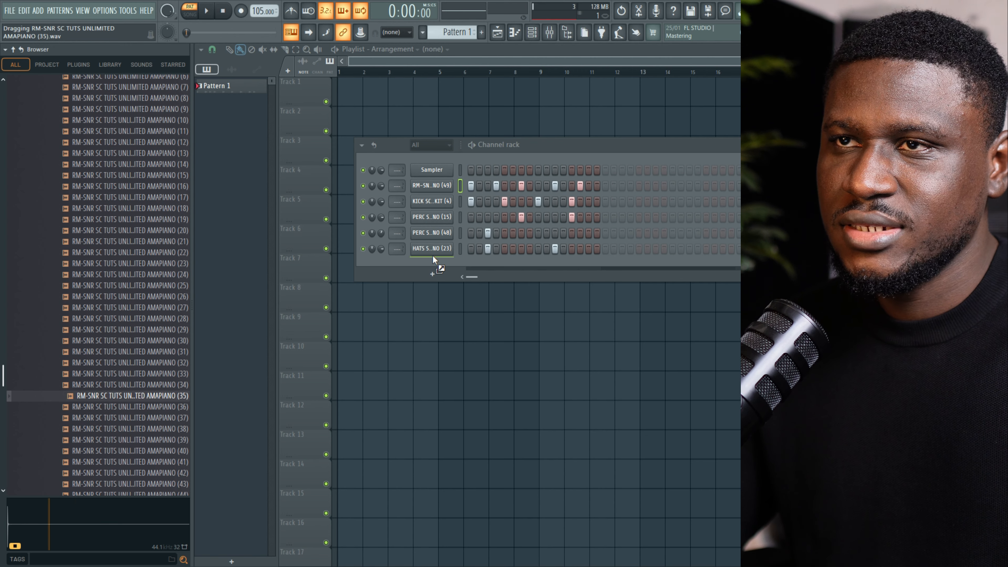
drag(443, 191, 443, 192)
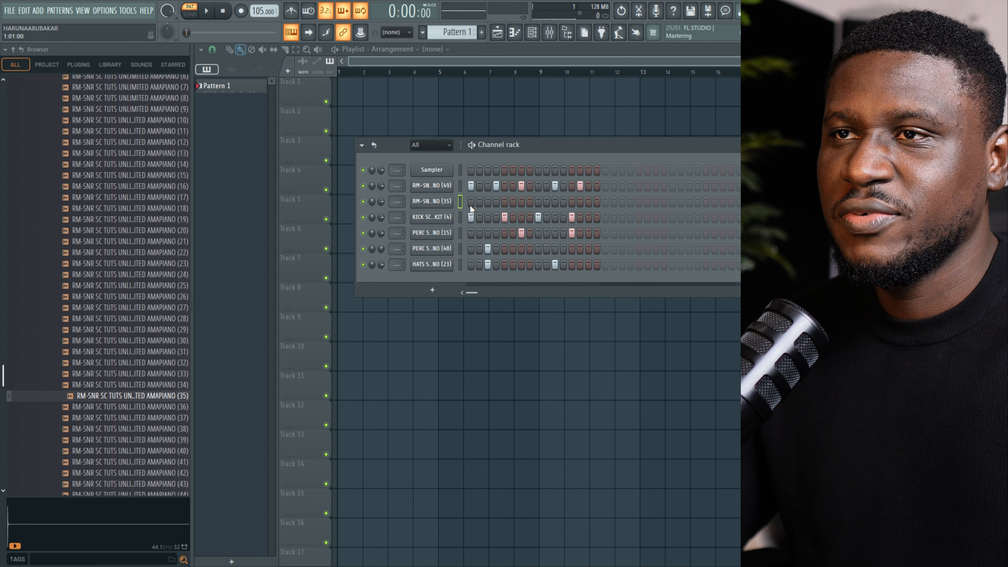
click(495, 201)
key(space)
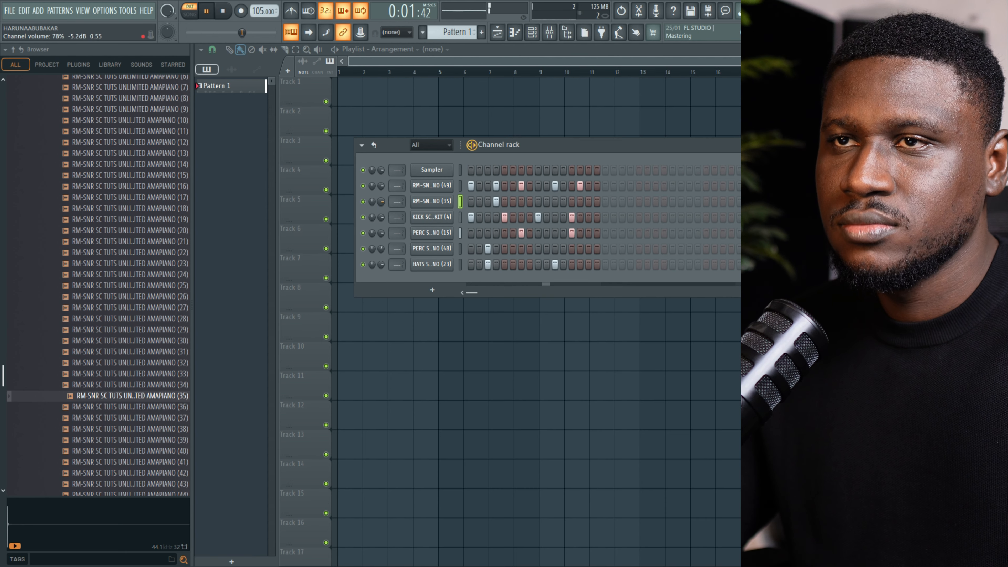
drag(379, 205, 378, 205)
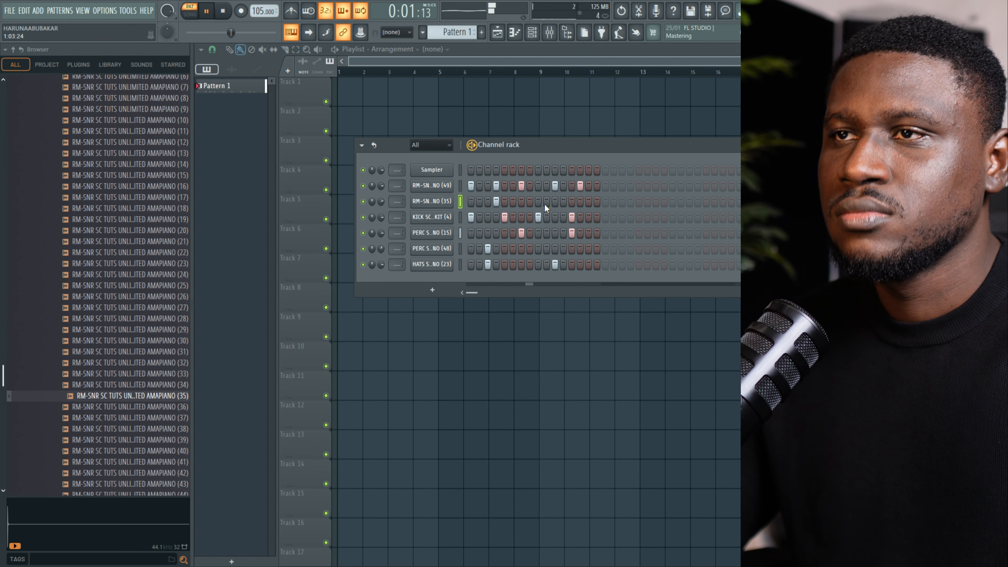
- Try a hit on step 11 of the snare (35) channel during playback, and place one on step 7 instead
click(557, 204)
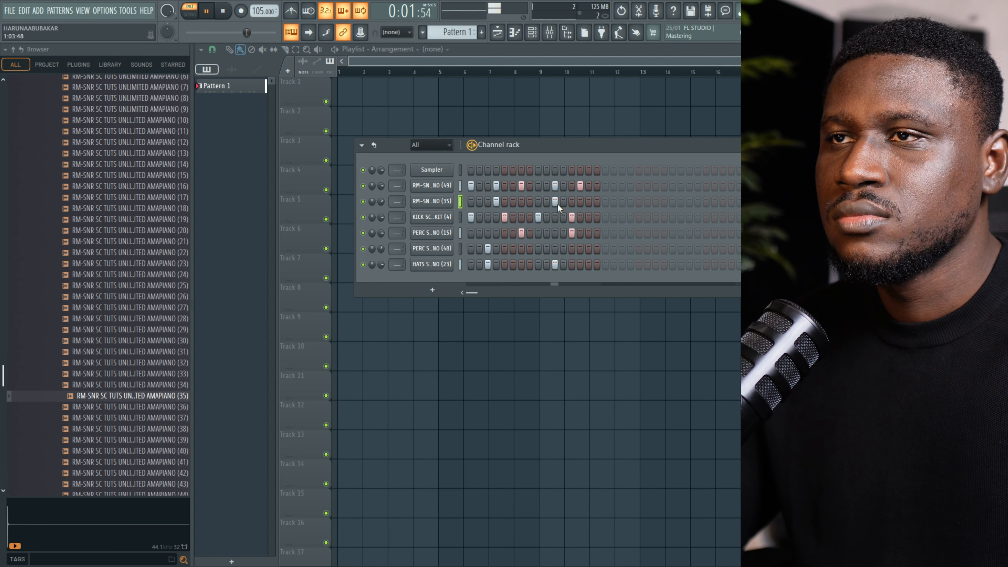
click(557, 203)
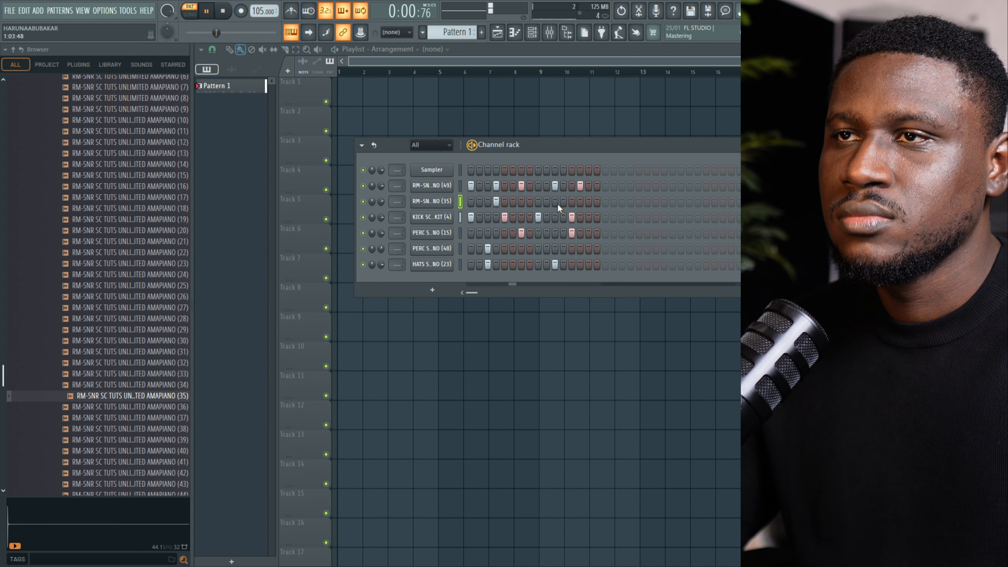
click(520, 203)
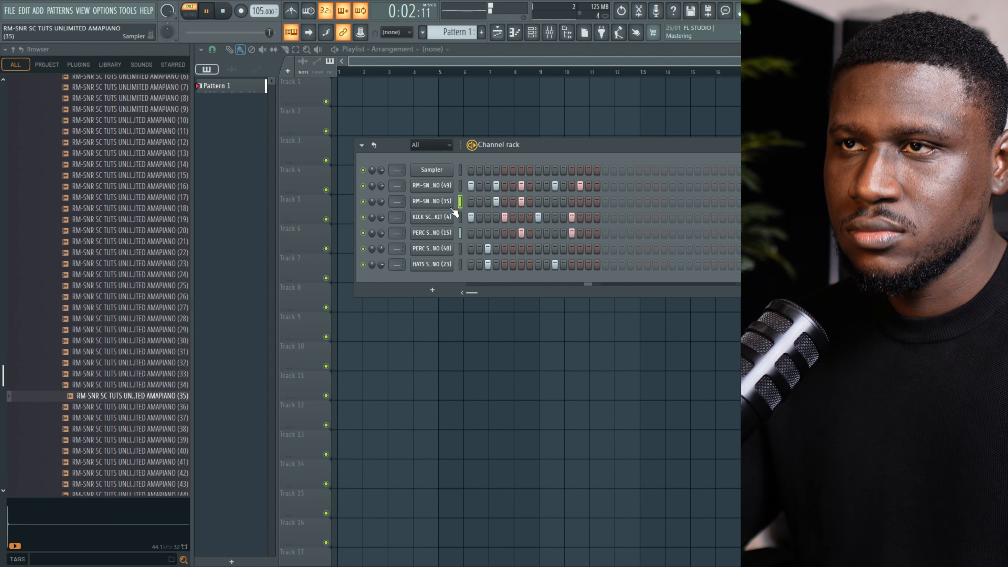
key(space)
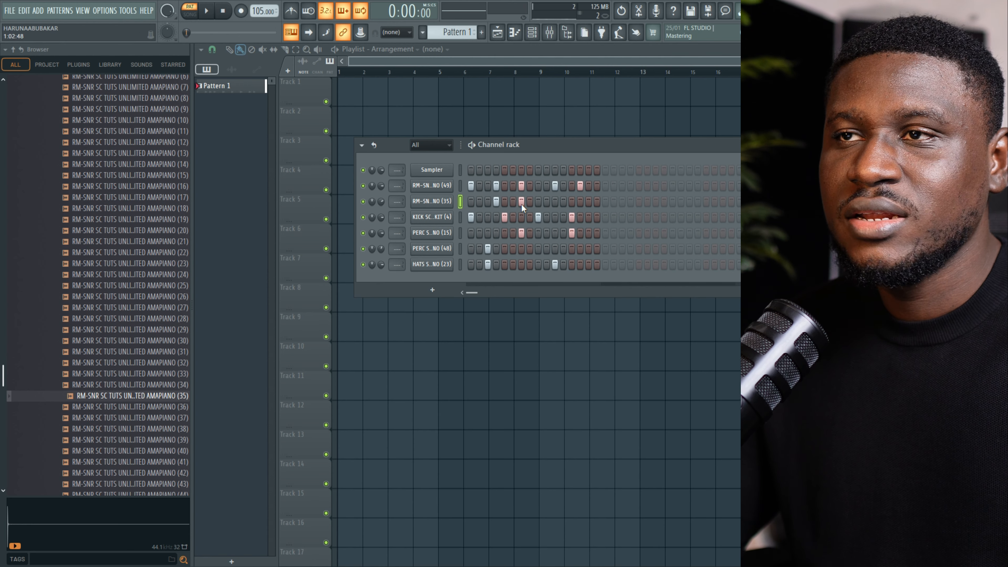
- Try extra hits on steps 1, 11 and 14 of the snare (35) channel and play the loop
click(471, 202)
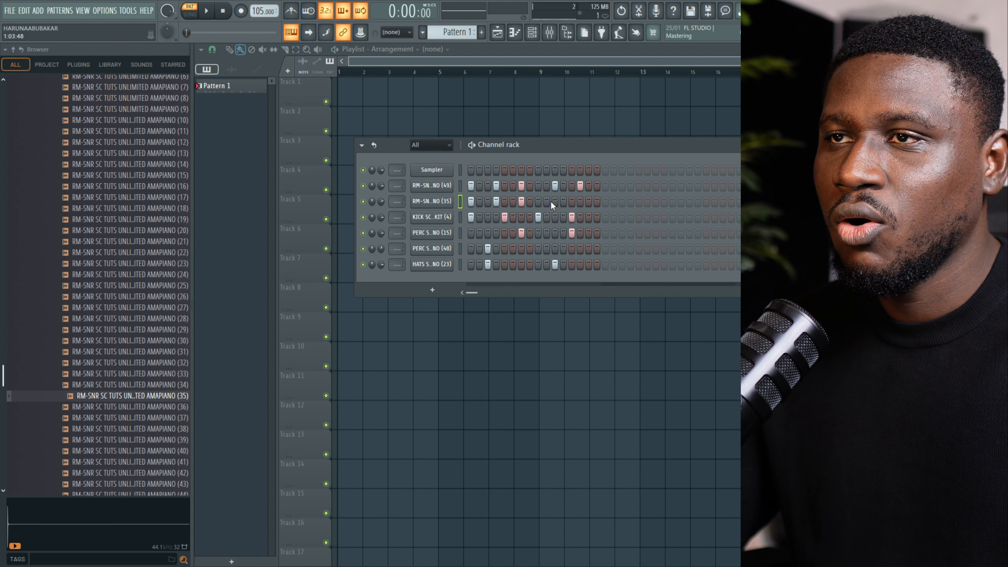
click(554, 202)
click(580, 203)
key(space)
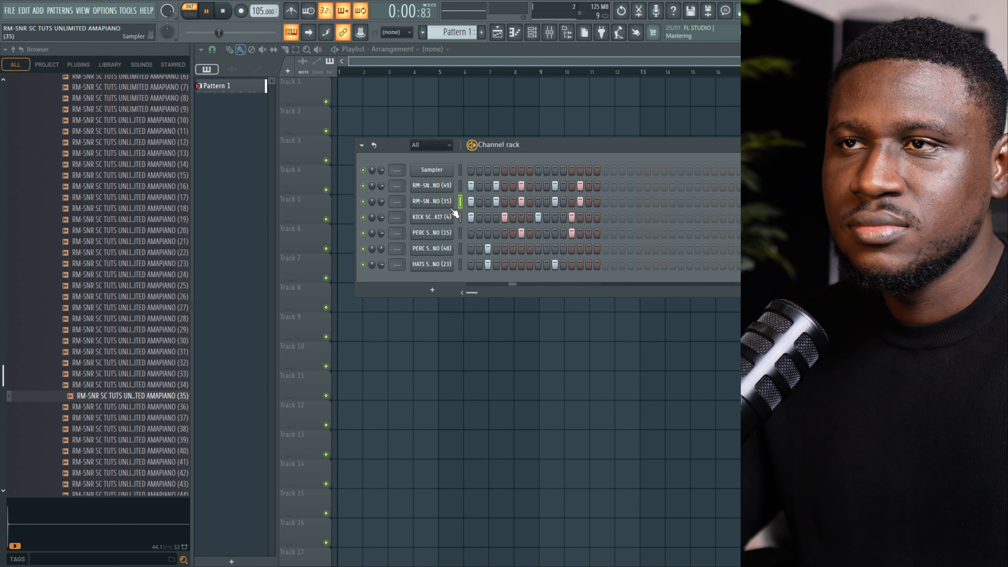
- Remove the hits on steps 1, 11 and 14 of the snare (35) channel and replay the loop
key(space)
click(472, 202)
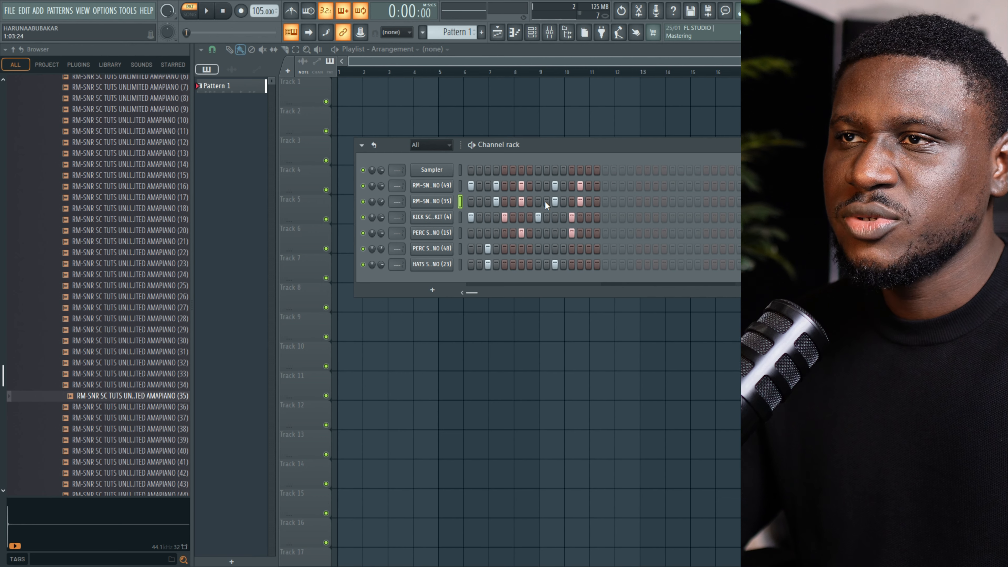
click(580, 201)
key(space)
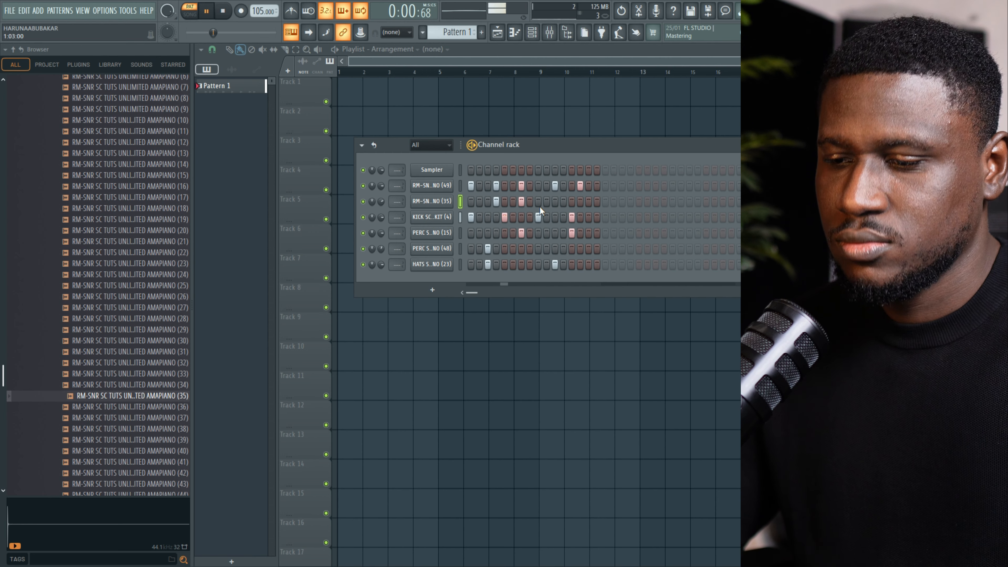
- Add KICK SC TUTS UNLIMITED AMAPIANO KIT (2) as a new channel below kick (4), with hits on steps 6 and 15
drag(131, 249, 427, 227)
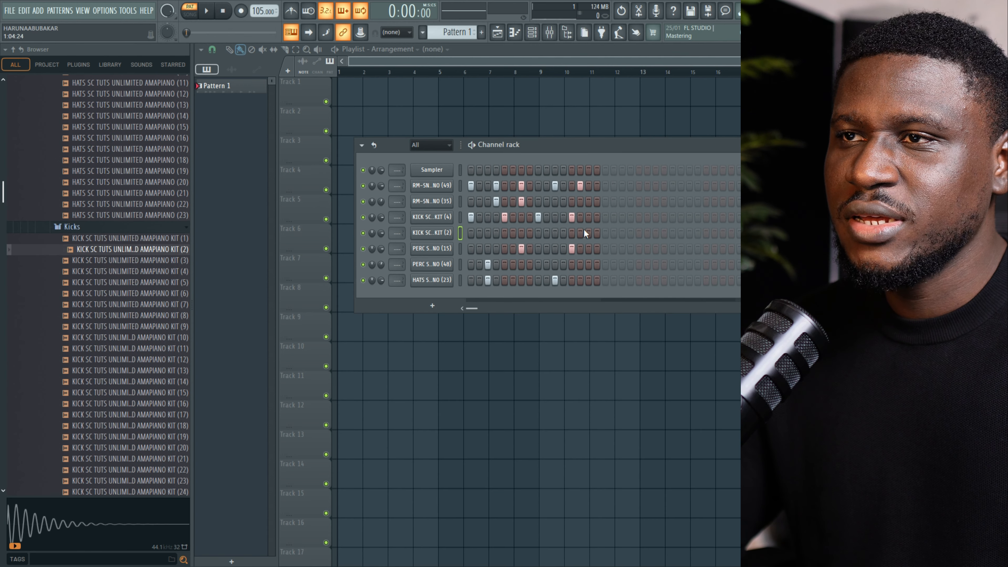
click(496, 233)
key(space)
click(497, 233)
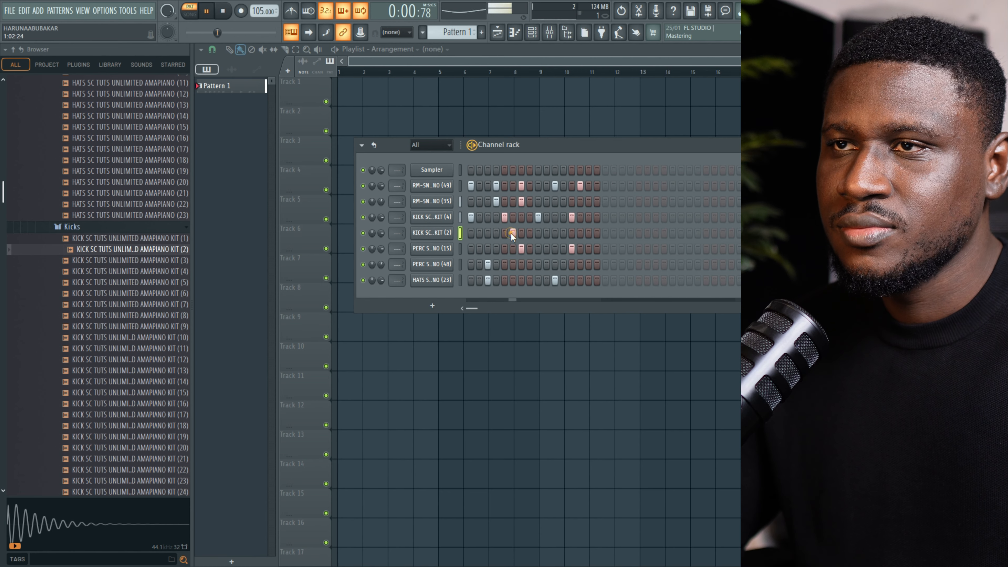
click(511, 233)
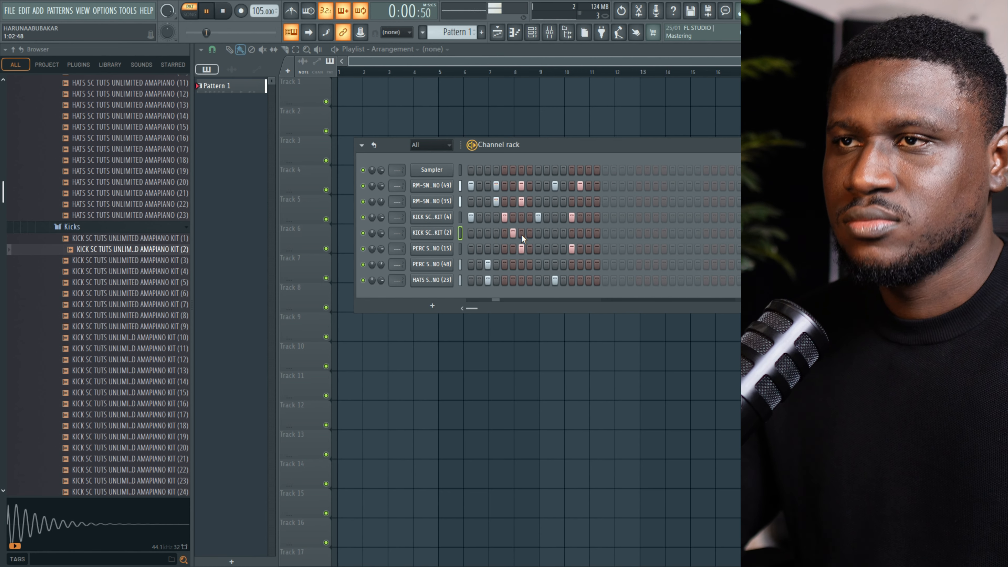
click(589, 233)
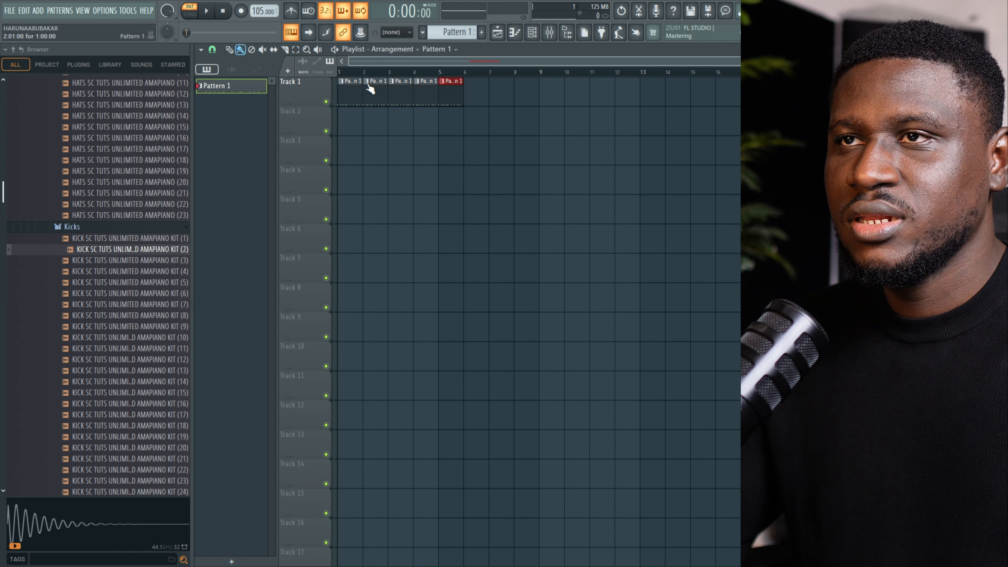
- Duplicate the Pattern 1 clip along Track 1 of the playlist until it fills eight bars
key(ctrl+b)
key(ctrl+b)
key(ctrl+b)
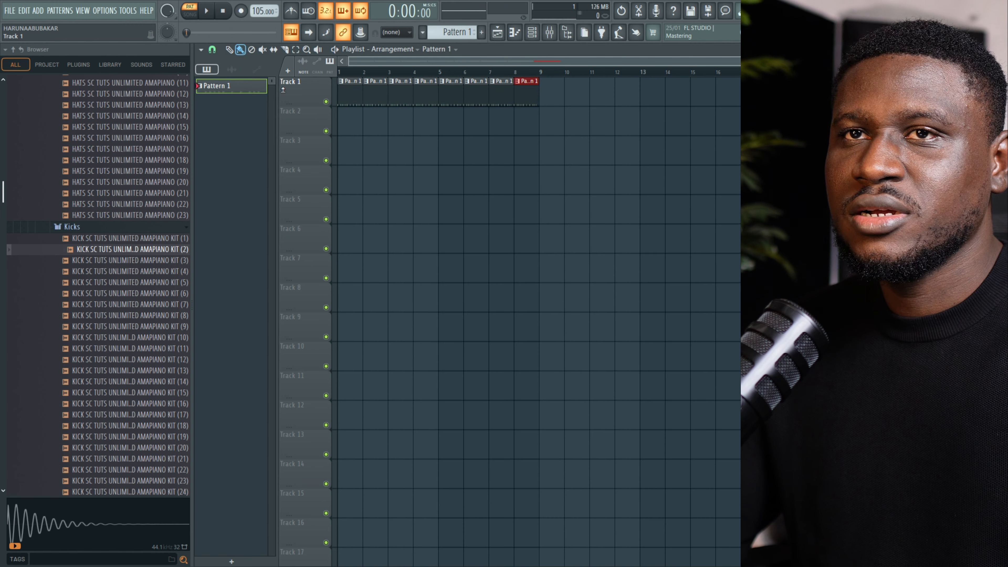
- Collapse the Hats, Kicks, PERC and SC TUTS UNLIMITED AMAPIANO KIT folders, and expand the Shekere African Shaker Vol.1 folder
scroll(117, 162, up, 8)
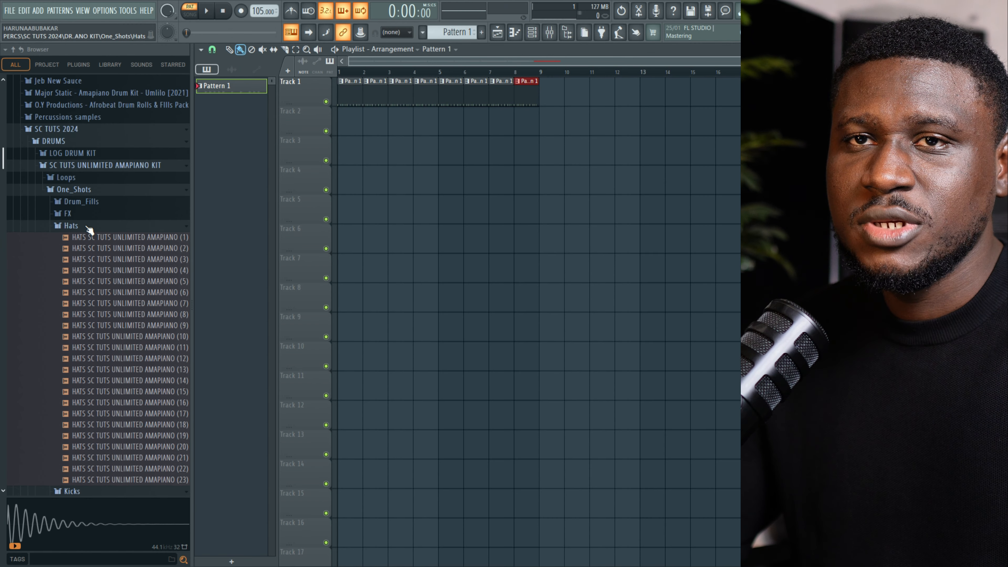
click(88, 226)
click(101, 238)
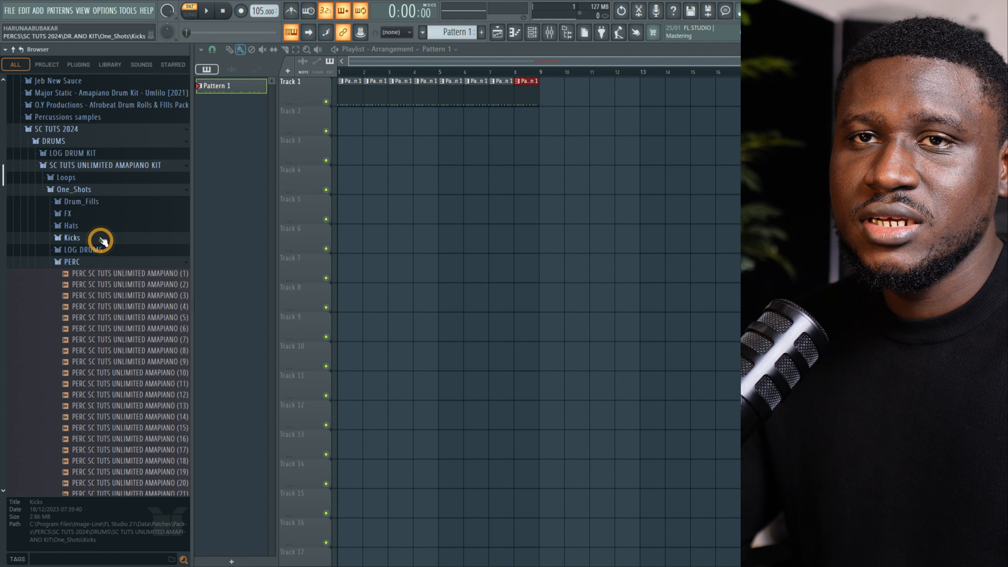
click(97, 262)
scroll(91, 258, up, 3)
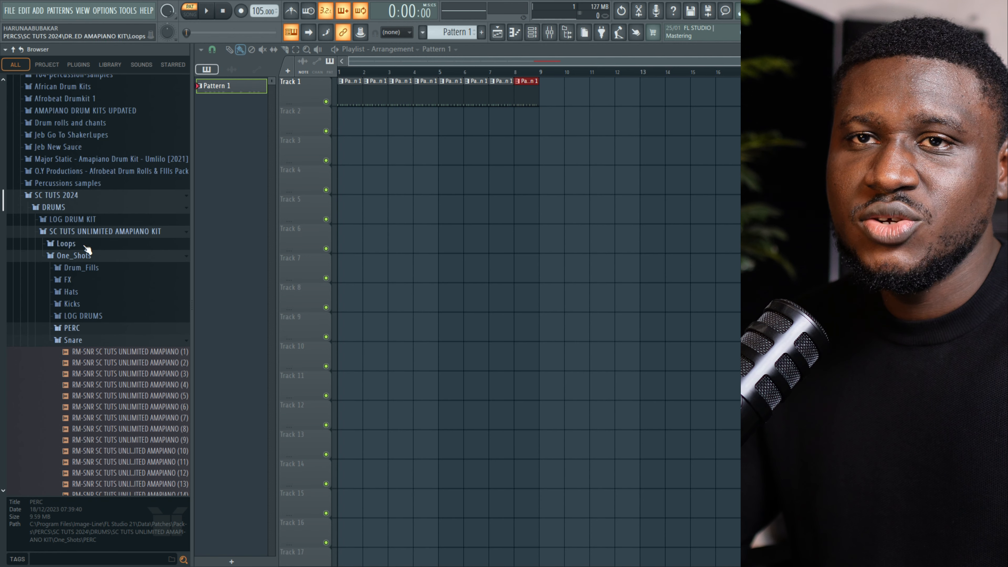
click(76, 233)
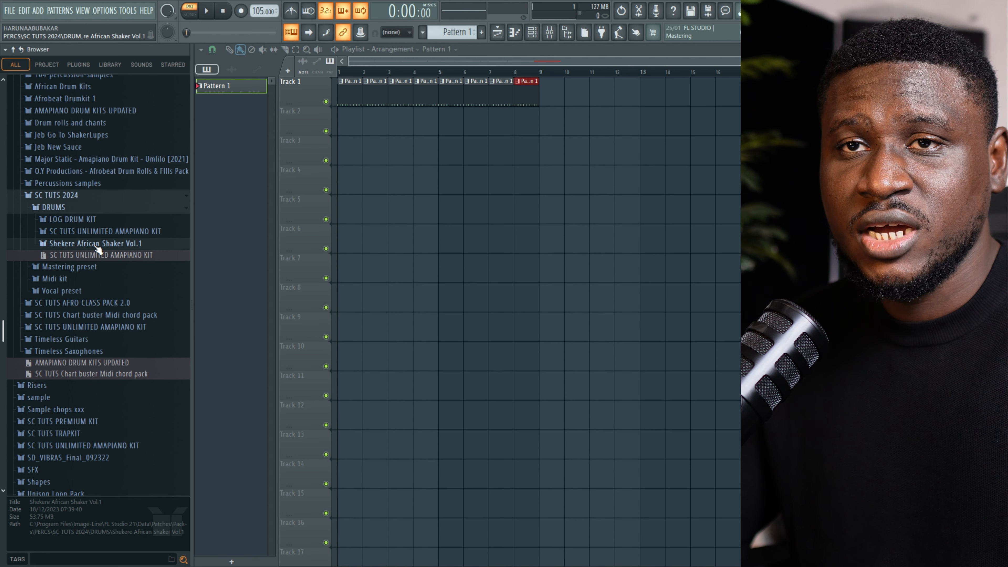
click(92, 243)
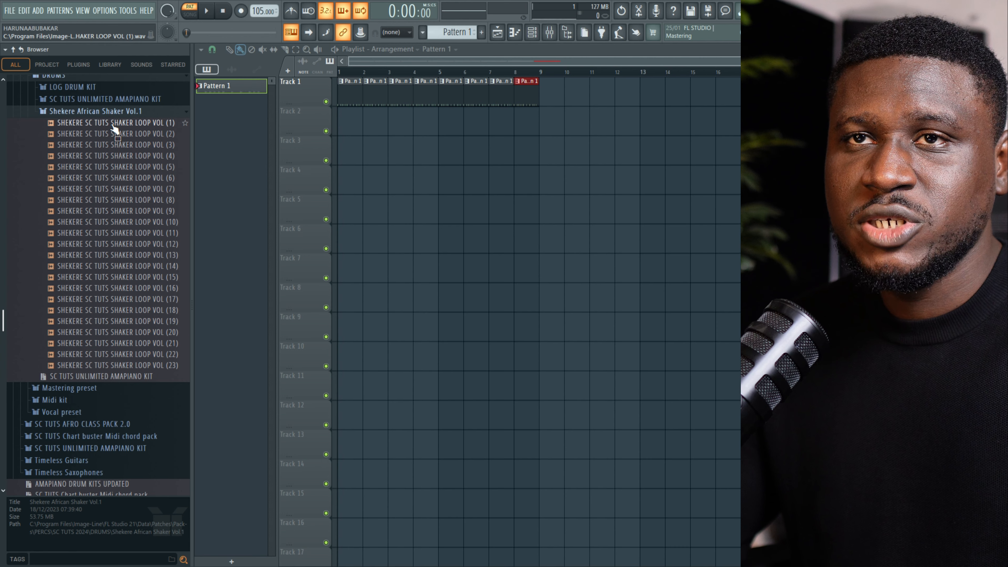
- Place SHEKERE SC TUTS SHAKER LOOP VOL (1) at the start of Track 2, open its channel settings and play the song
drag(112, 124, 351, 119)
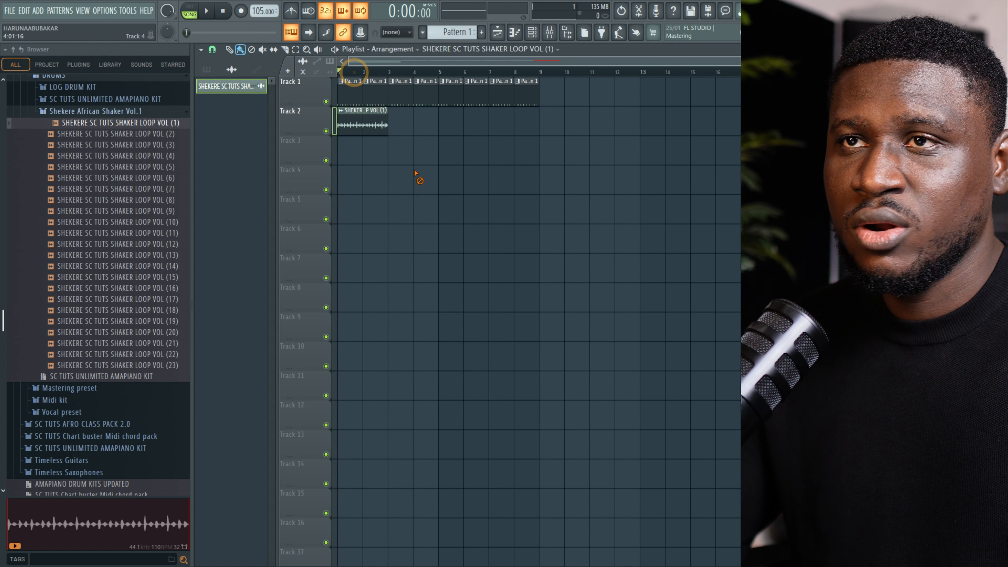
double_click(374, 119)
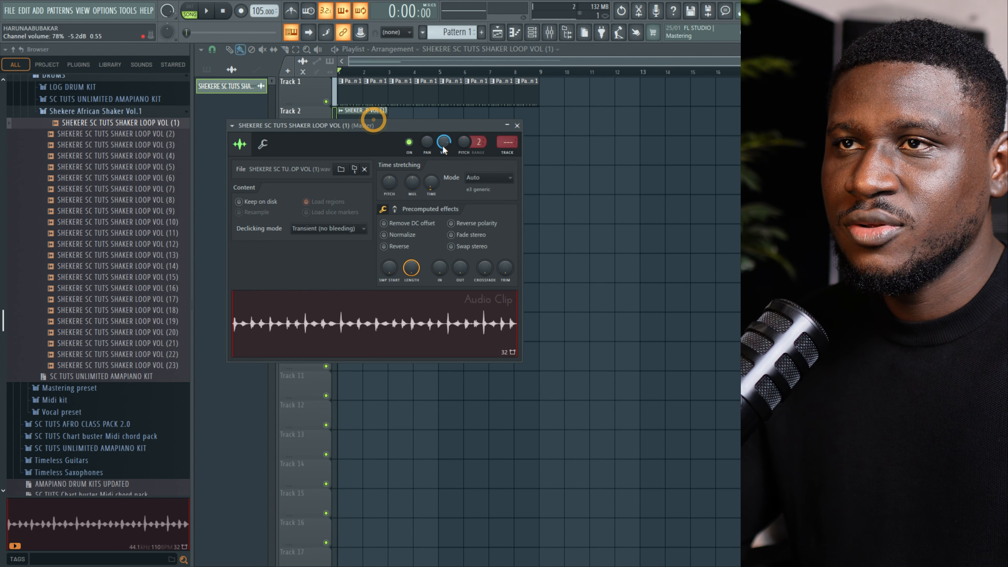
key(space)
drag(423, 125, 471, 162)
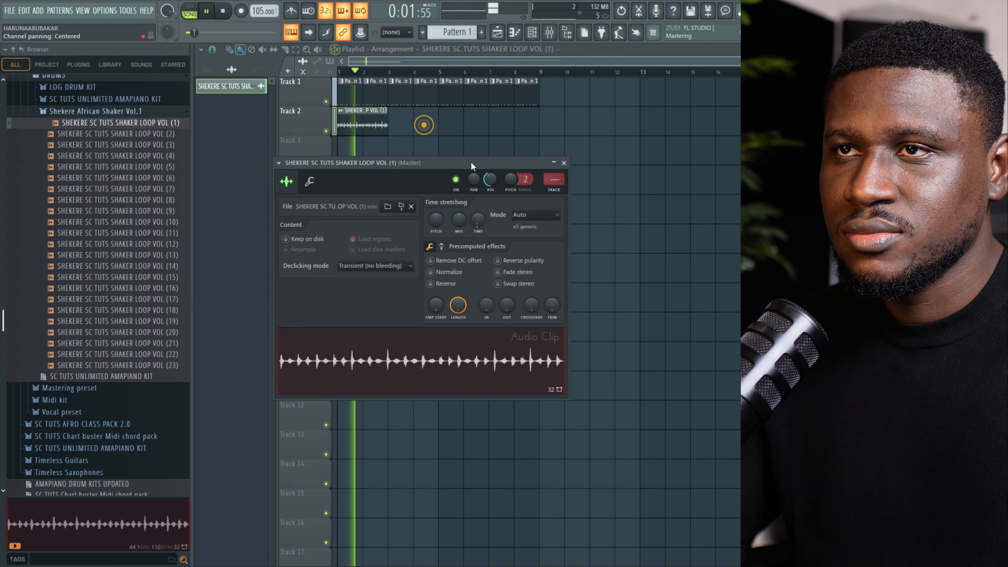
- Duplicate the shaker loop clip along Track 2 until it spans the same eight bars as the drum pattern
ctrl+click(378, 125)
key(ctrl+b)
key(ctrl+b)
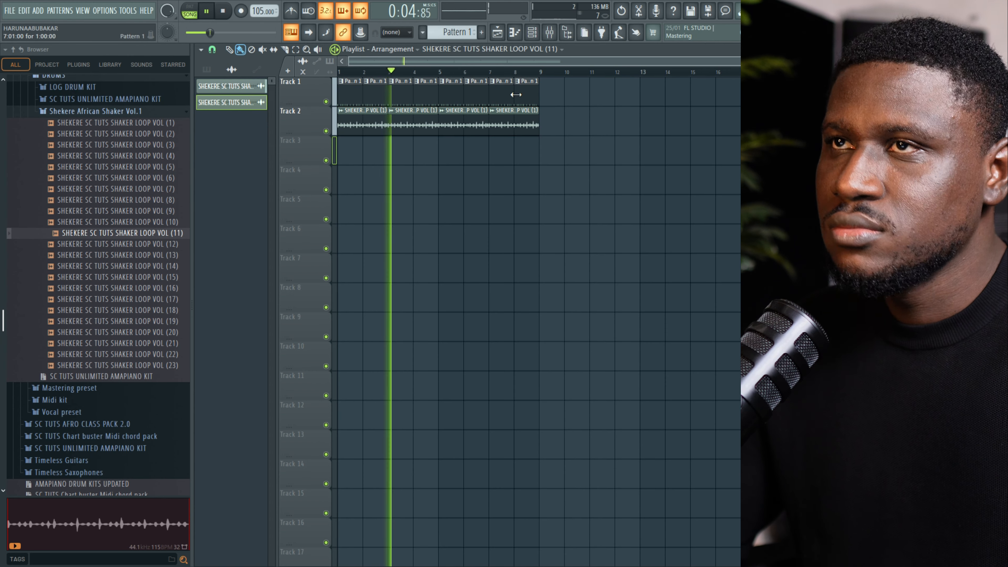
- Show the Channel rack with its filter set to All channels and stop playback
click(536, 35)
click(535, 36)
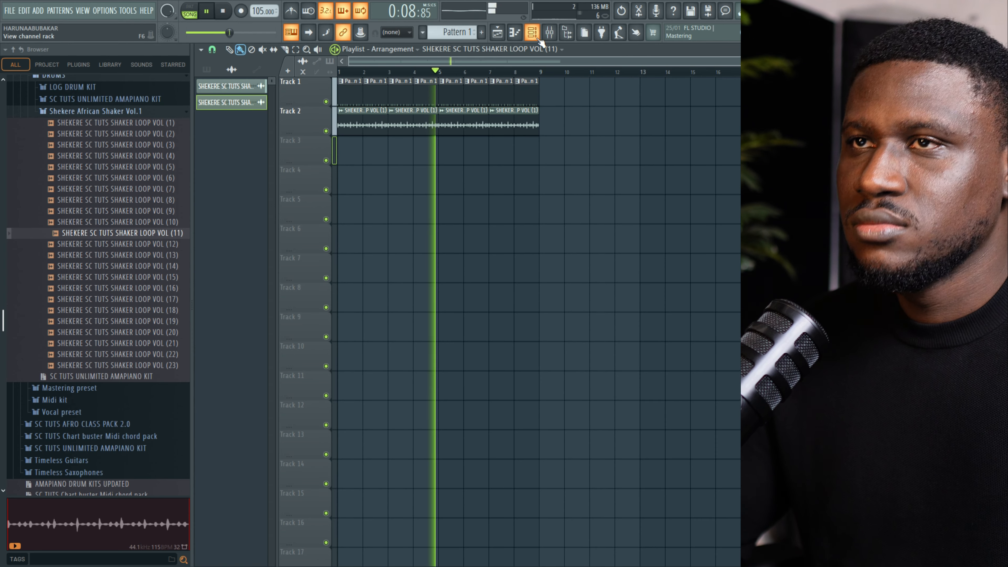
click(532, 34)
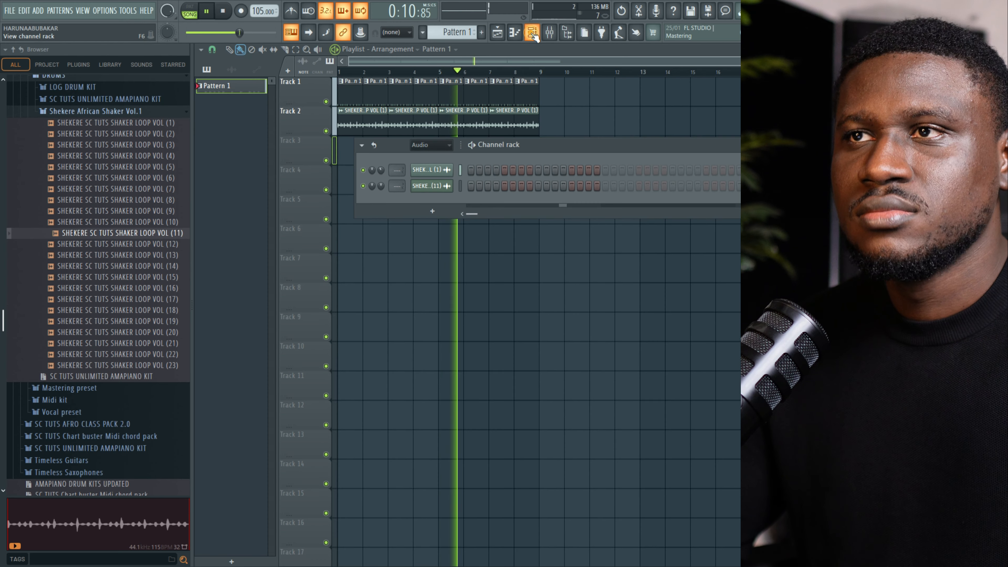
click(430, 145)
click(426, 157)
key(space)
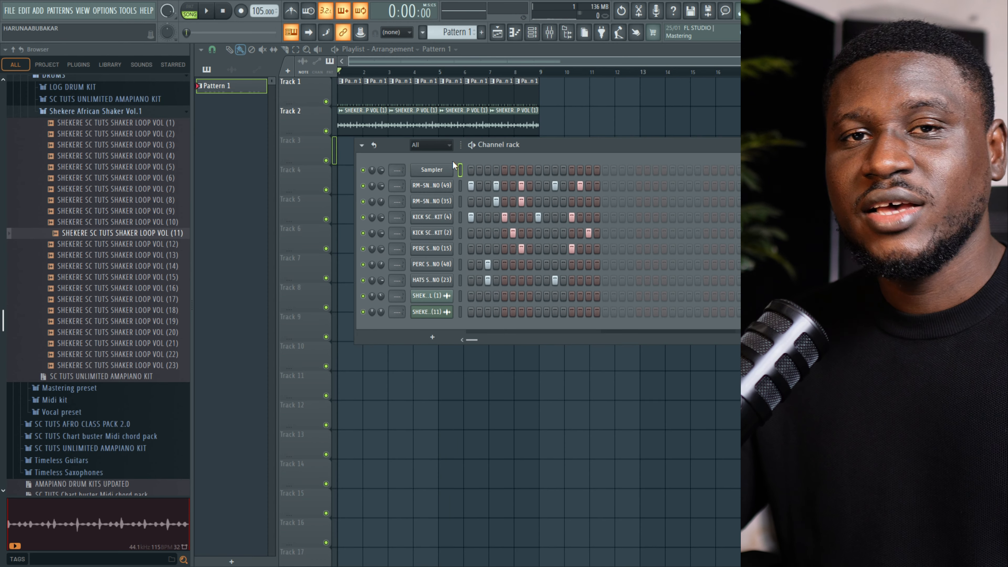